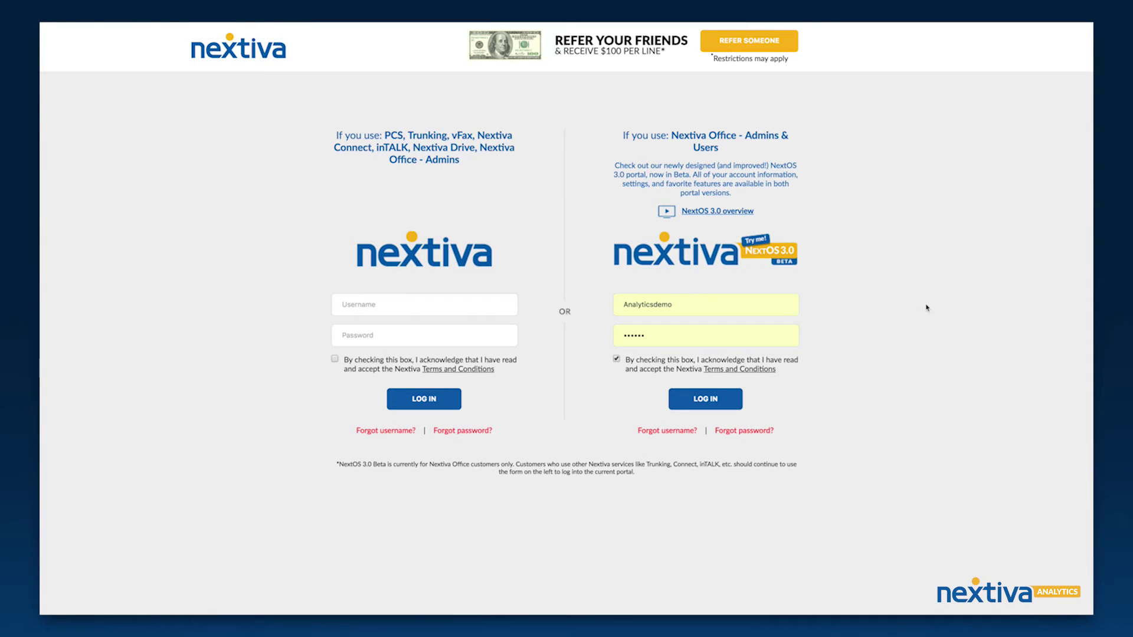
Step: Log in and open this week's Reporting Summary from the Analytics Report tile
{"action": "left_click", "coordinate": [706, 400]}
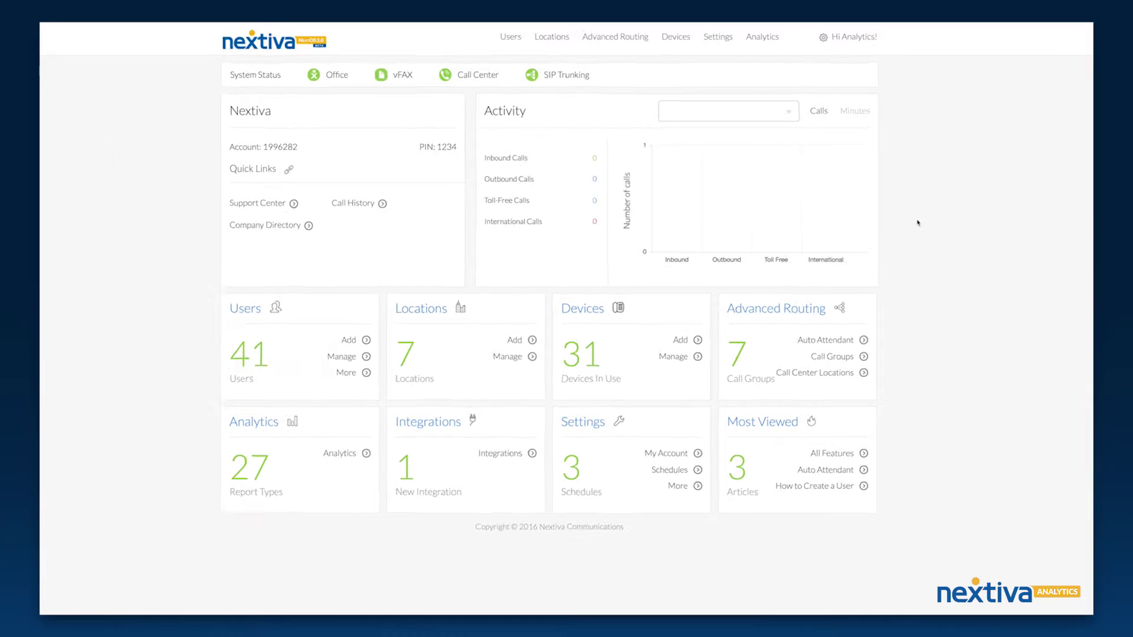
{"action": "left_click", "coordinate": [658, 52]}
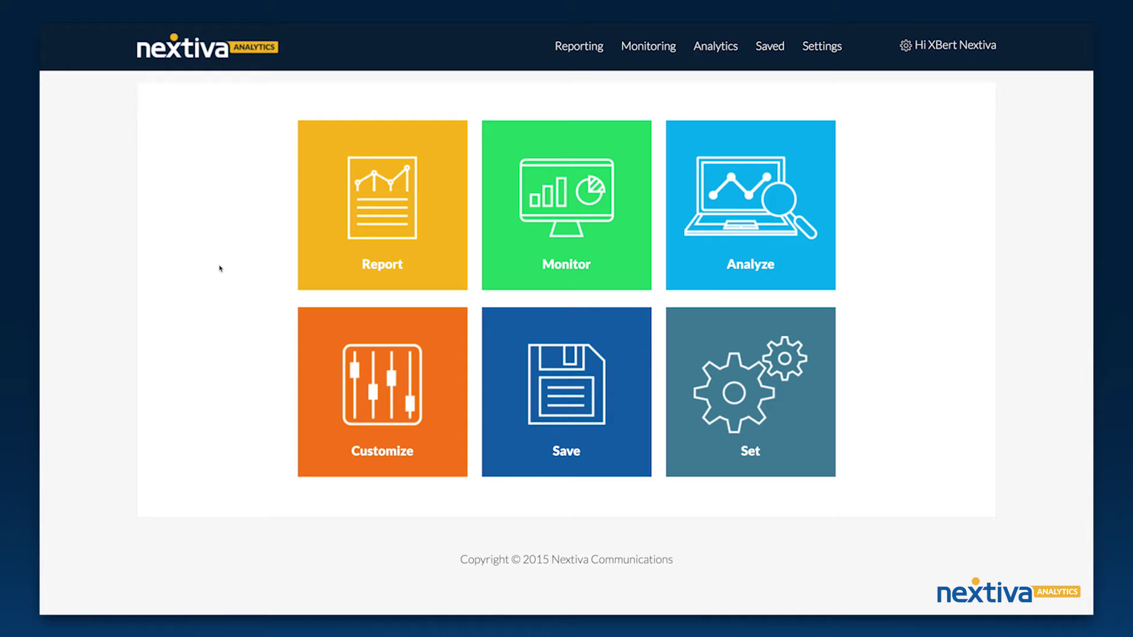
{"action": "left_click", "coordinate": [340, 267]}
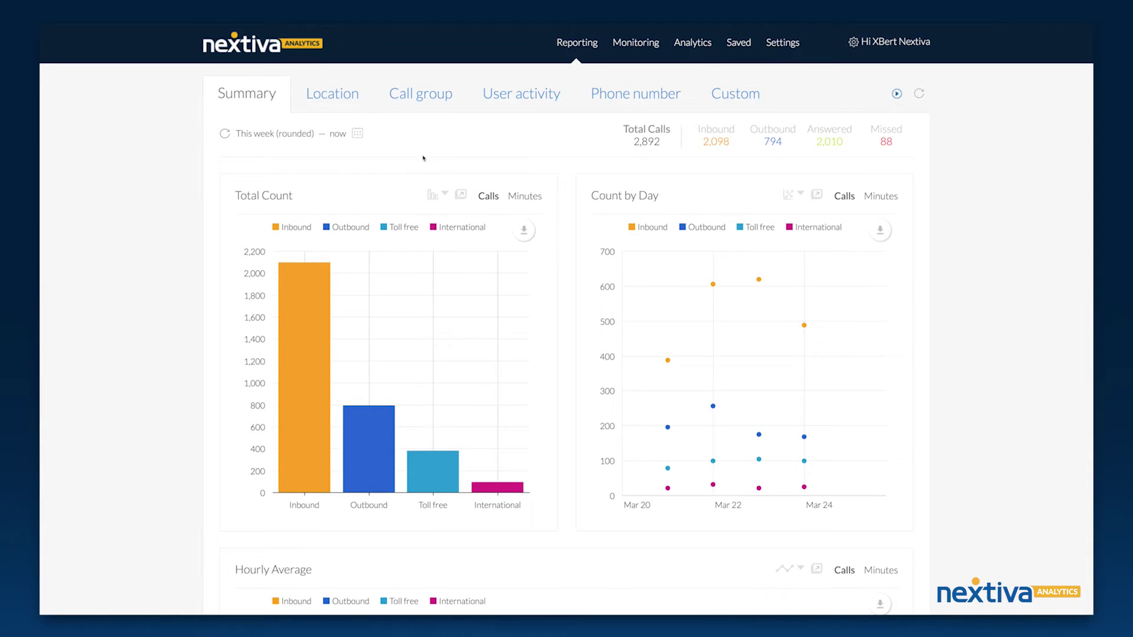
{"action": "scroll", "coordinate": [420, 154], "scroll_direction": "down", "scroll_amount": 4}
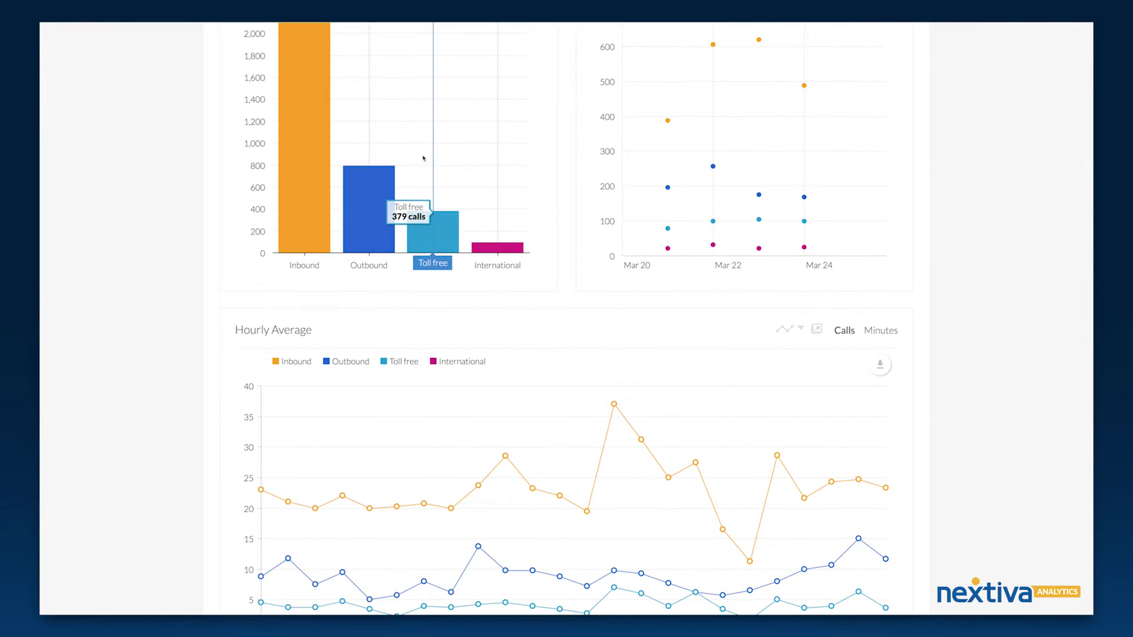
{"action": "scroll", "coordinate": [423, 158], "scroll_direction": "down", "scroll_amount": 2}
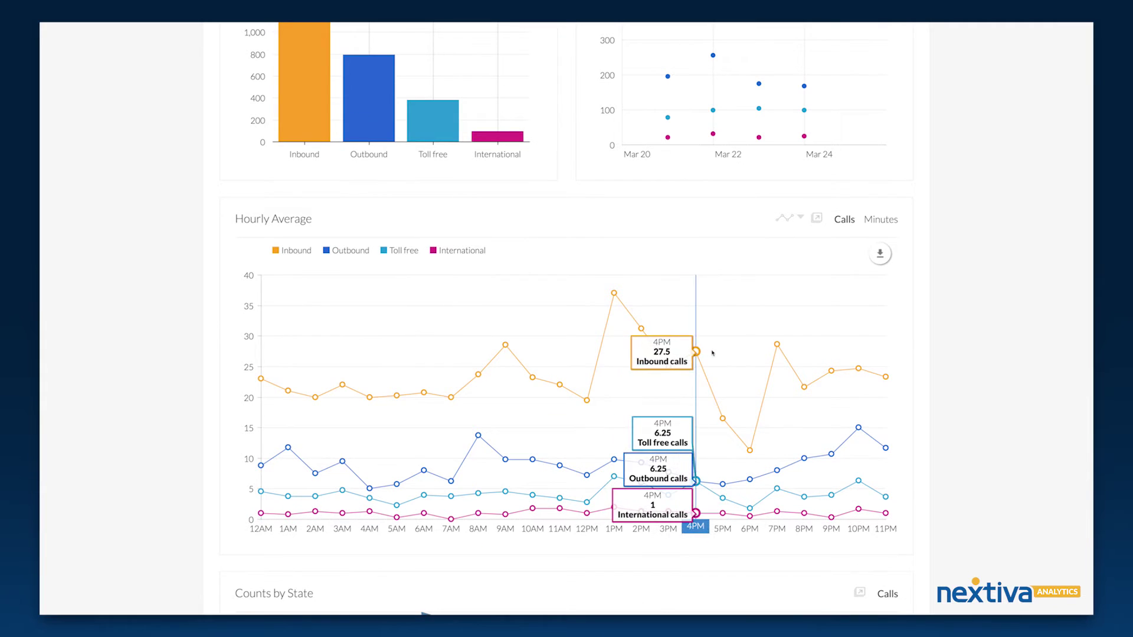
{"action": "left_click_drag", "start_coordinate": [723, 357], "coordinate": [463, 356]}
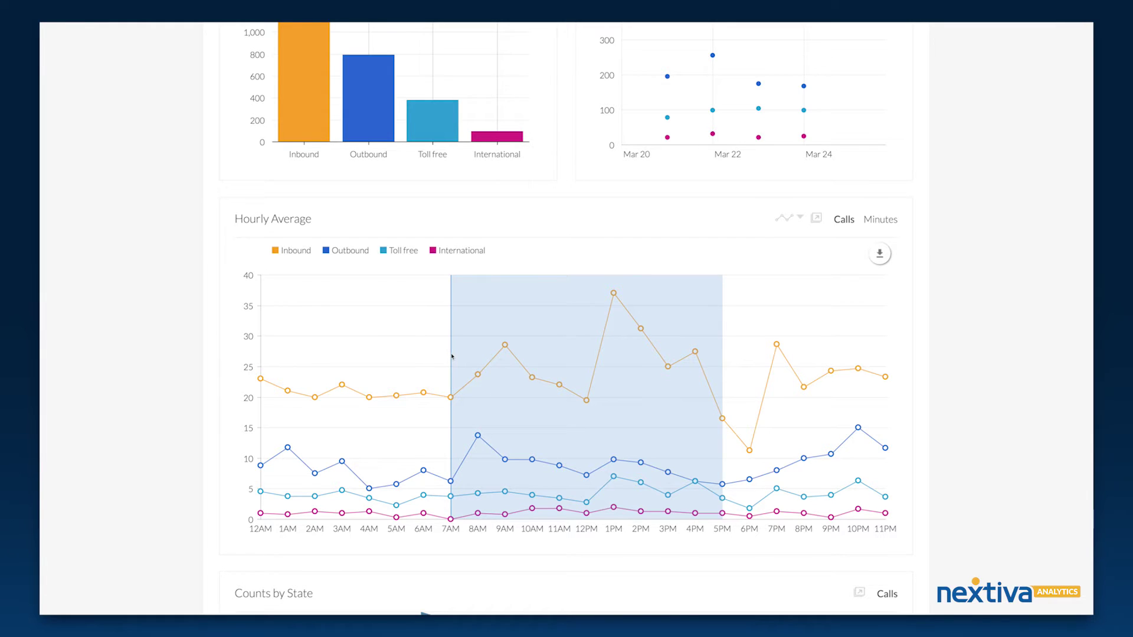
{"action": "left_click_drag", "start_coordinate": [452, 356], "coordinate": [451, 357]}
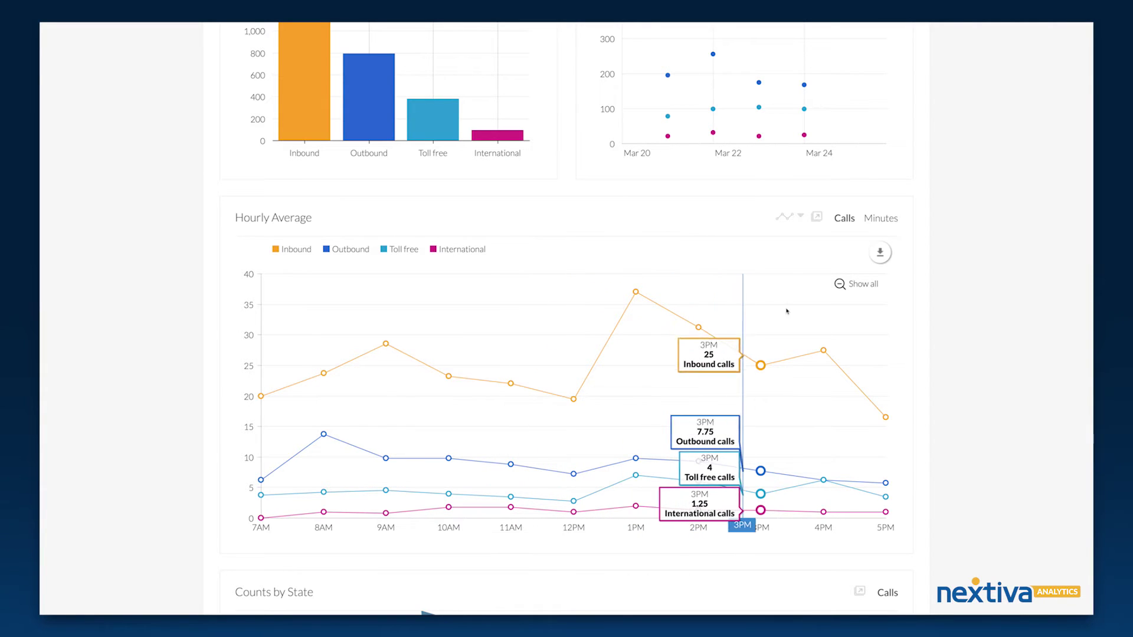
{"action": "left_click", "coordinate": [846, 286]}
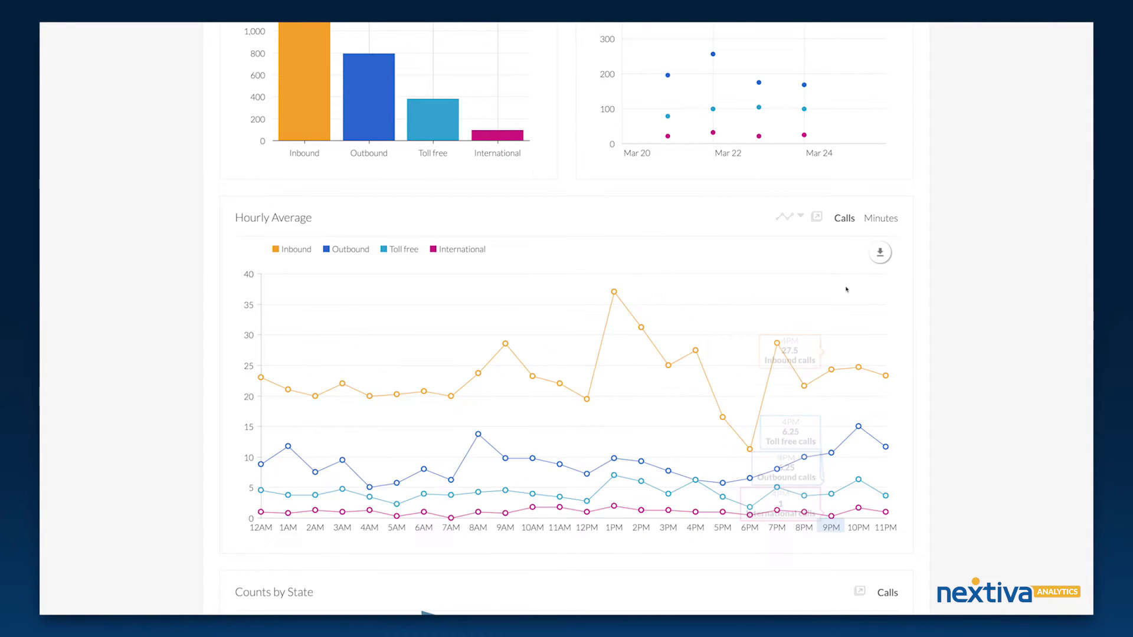
{"action": "scroll", "coordinate": [846, 287], "scroll_direction": "down", "scroll_amount": 6}
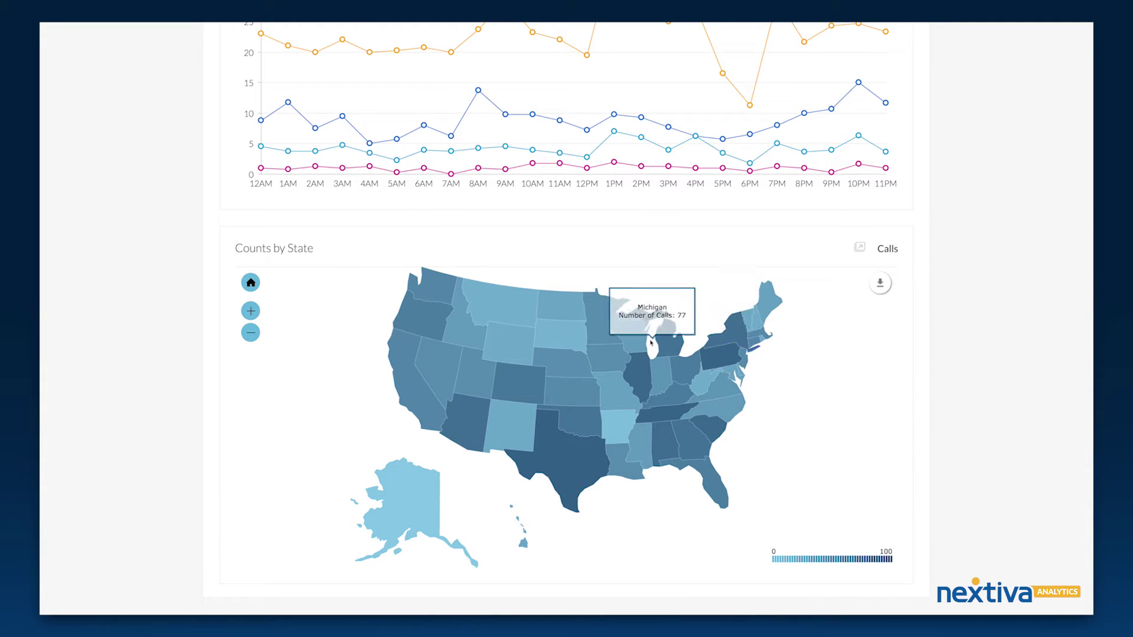
{"action": "scroll", "coordinate": [645, 334], "scroll_direction": "up", "scroll_amount": 11}
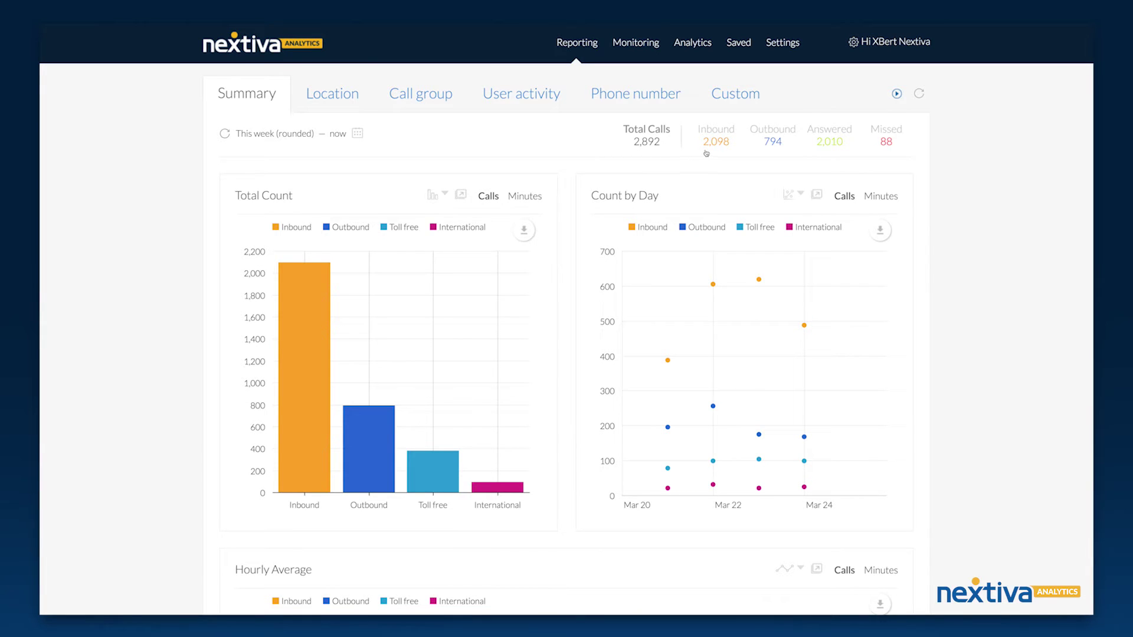
{"action": "left_click", "coordinate": [358, 135]}
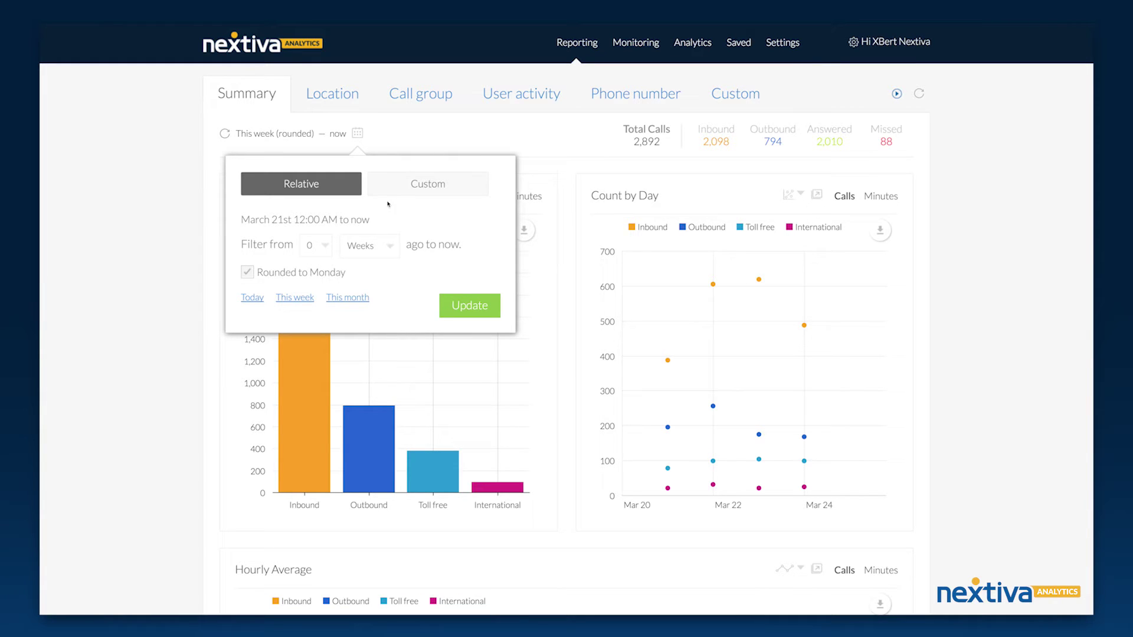
{"action": "left_click", "coordinate": [403, 190]}
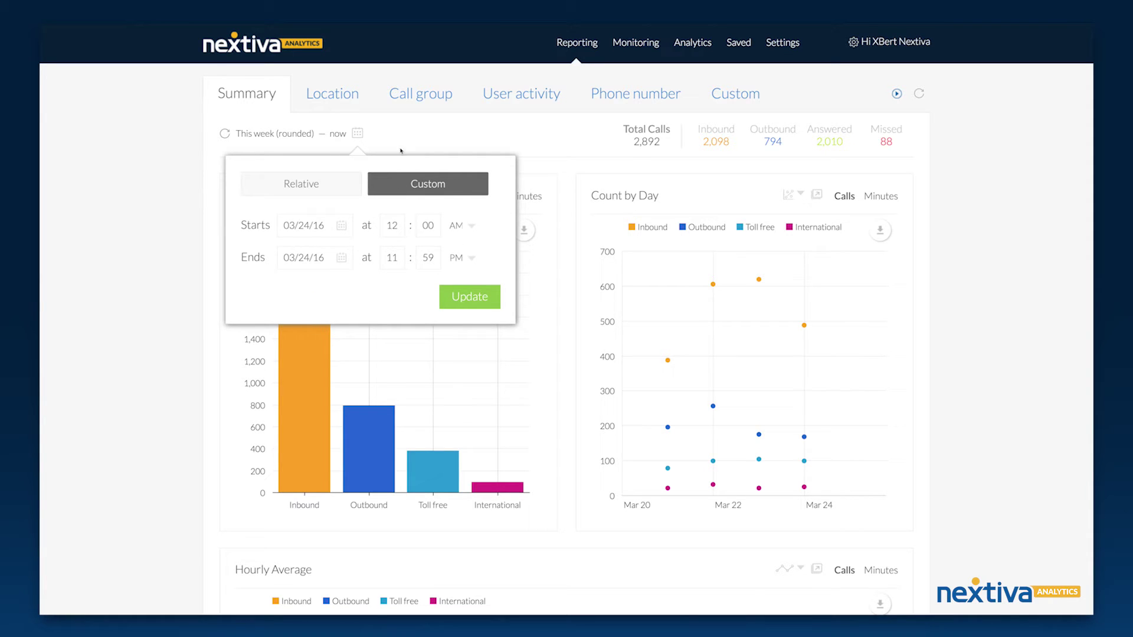
{"action": "left_click", "coordinate": [478, 152]}
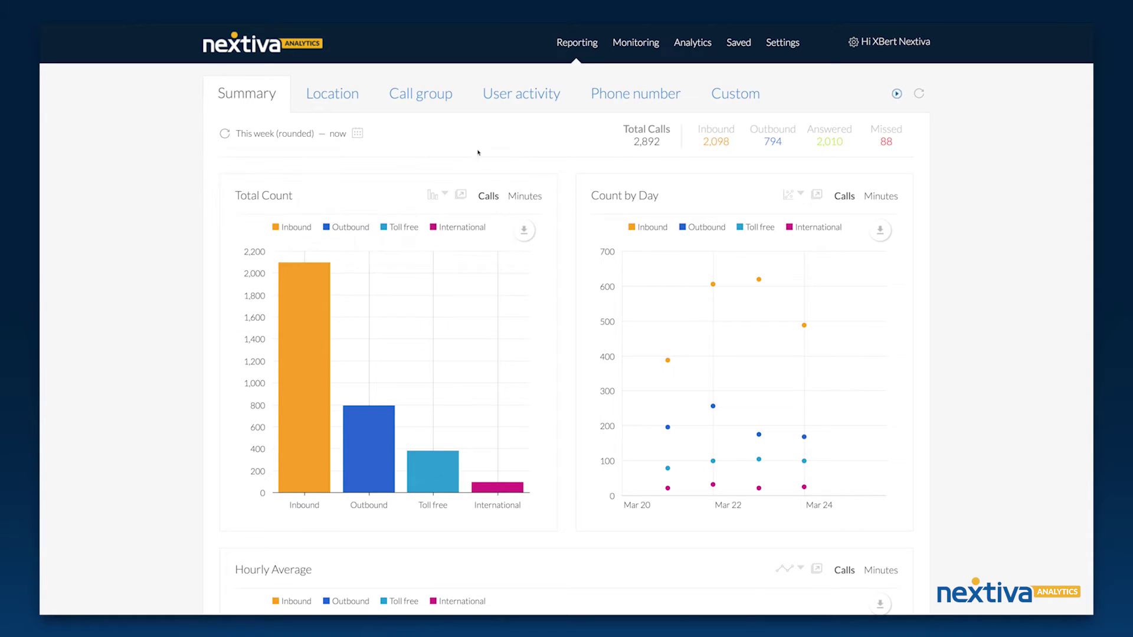
{"action": "left_click", "coordinate": [722, 141]}
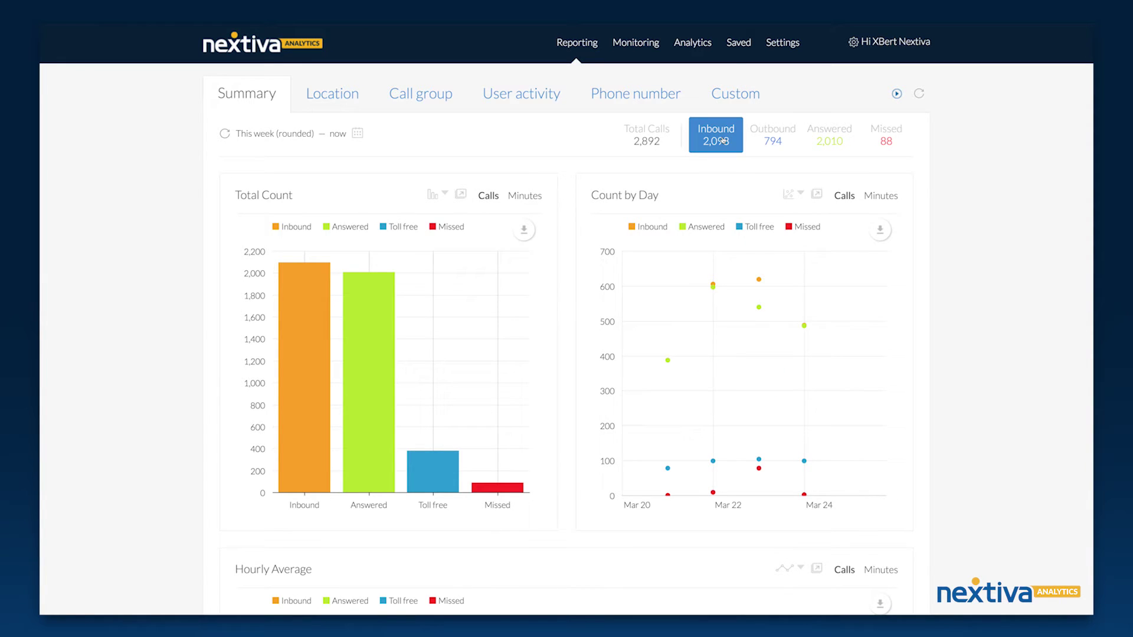
Step: Show the Count by Day chart as a line chart in minutes, checking its export options
{"action": "left_click", "coordinate": [793, 193]}
{"action": "left_click", "coordinate": [776, 231]}
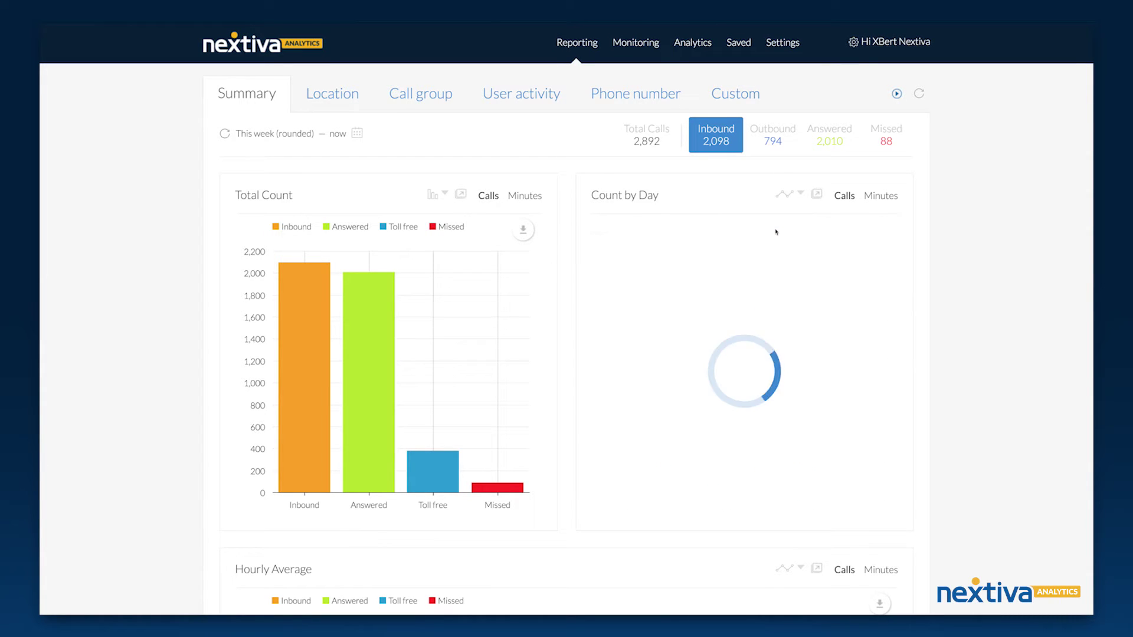
{"action": "left_click", "coordinate": [871, 196]}
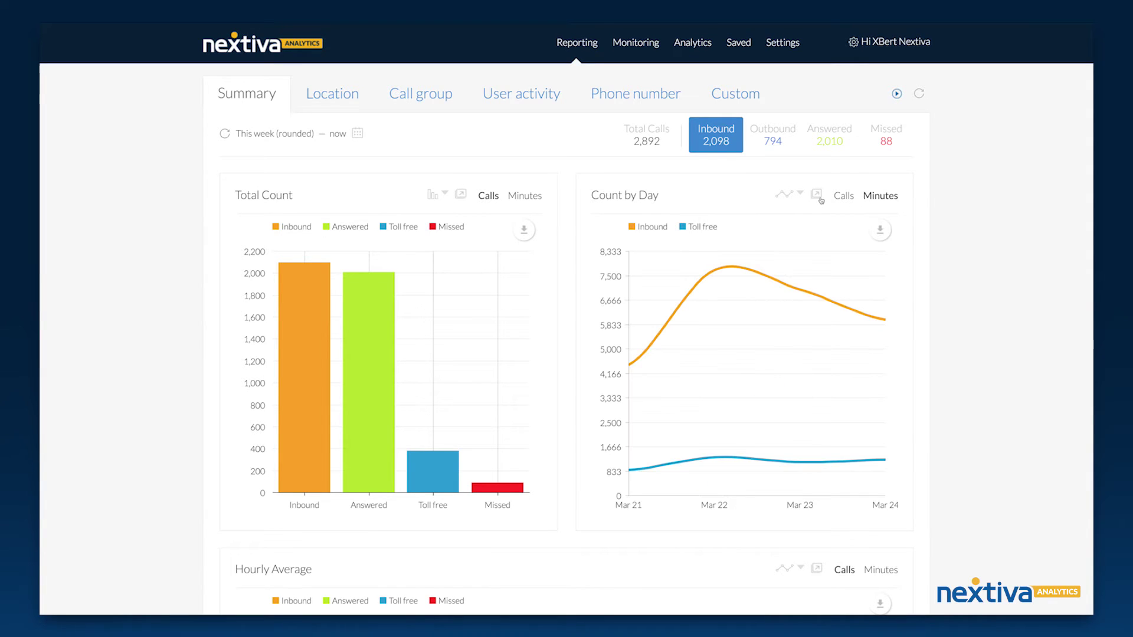
{"action": "left_click", "coordinate": [880, 229]}
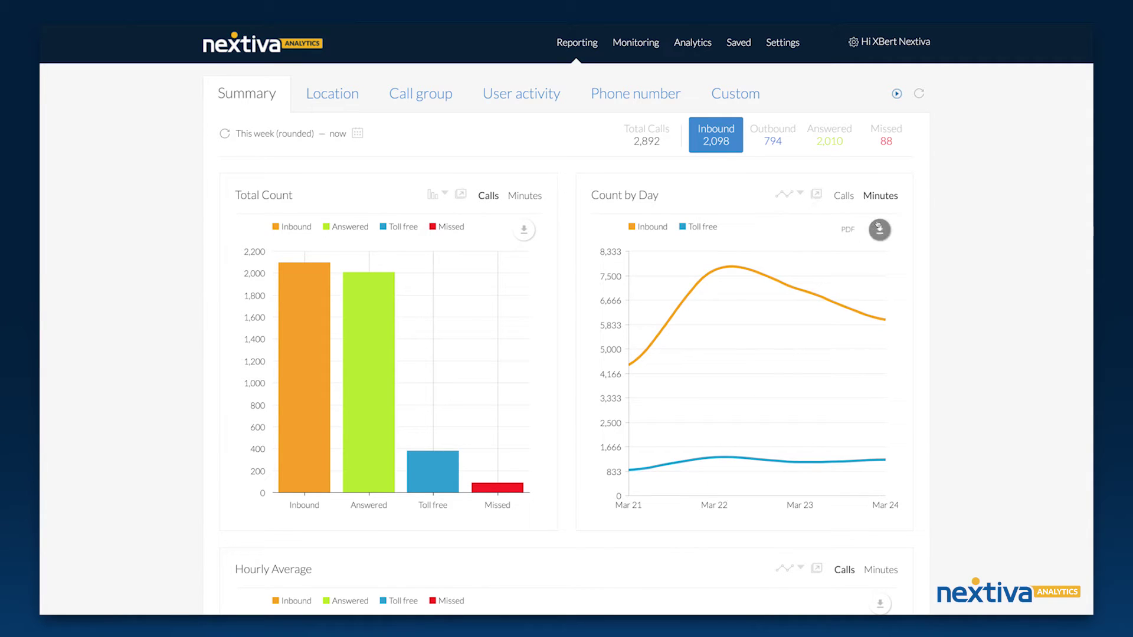
{"action": "left_click", "coordinate": [848, 230]}
Step: Clear the User activity filter, select six users and apply them, then go to Custom
{"action": "left_click", "coordinate": [497, 101]}
{"action": "left_click", "coordinate": [301, 140]}
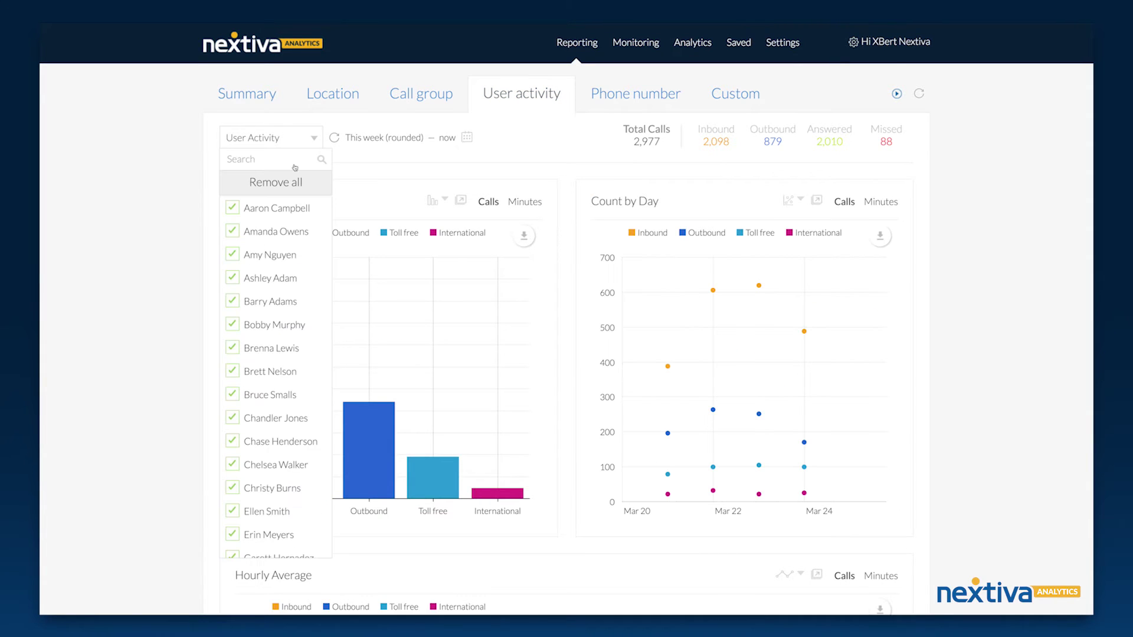
{"action": "left_click", "coordinate": [293, 185]}
{"action": "left_click", "coordinate": [232, 209]}
{"action": "left_click", "coordinate": [232, 254]}
{"action": "left_click", "coordinate": [232, 232]}
{"action": "left_click", "coordinate": [232, 277]}
{"action": "left_click", "coordinate": [233, 301]}
{"action": "left_click", "coordinate": [233, 325]}
{"action": "left_click", "coordinate": [205, 304]}
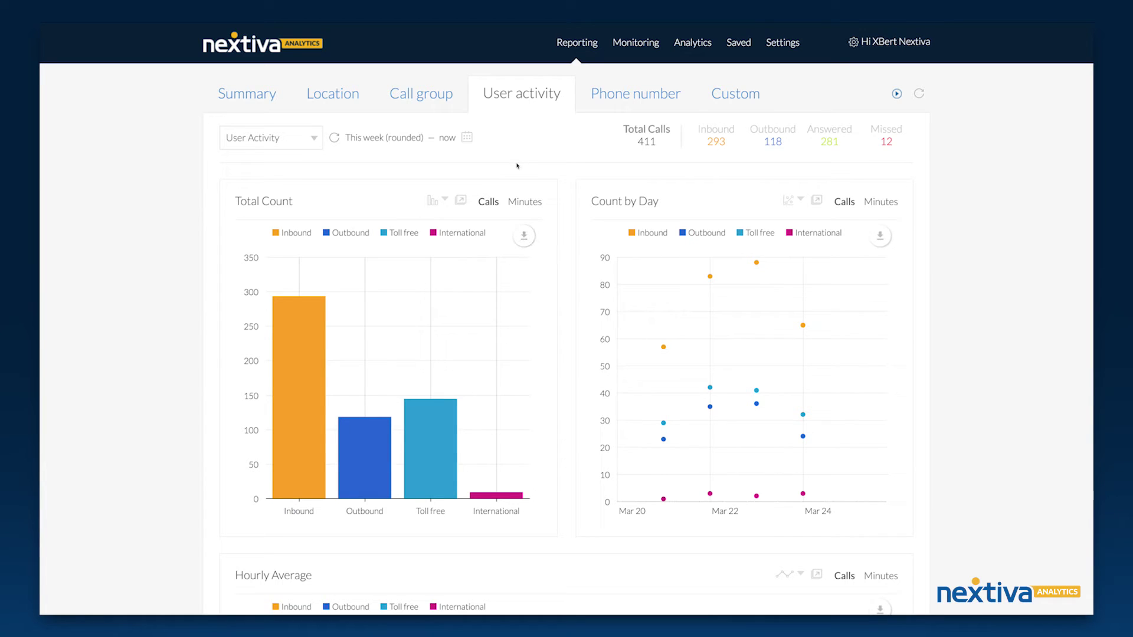
{"action": "left_click", "coordinate": [736, 103]}
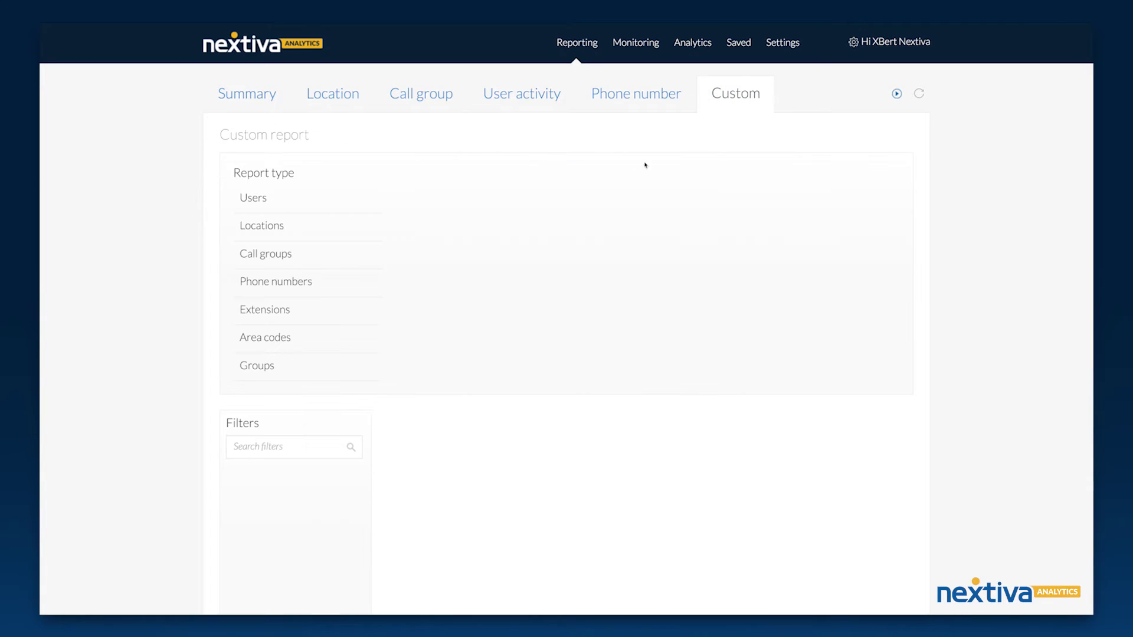
Step: Set the custom report to User calls with Compare, Period summary and Stacked column
{"action": "left_click", "coordinate": [257, 205]}
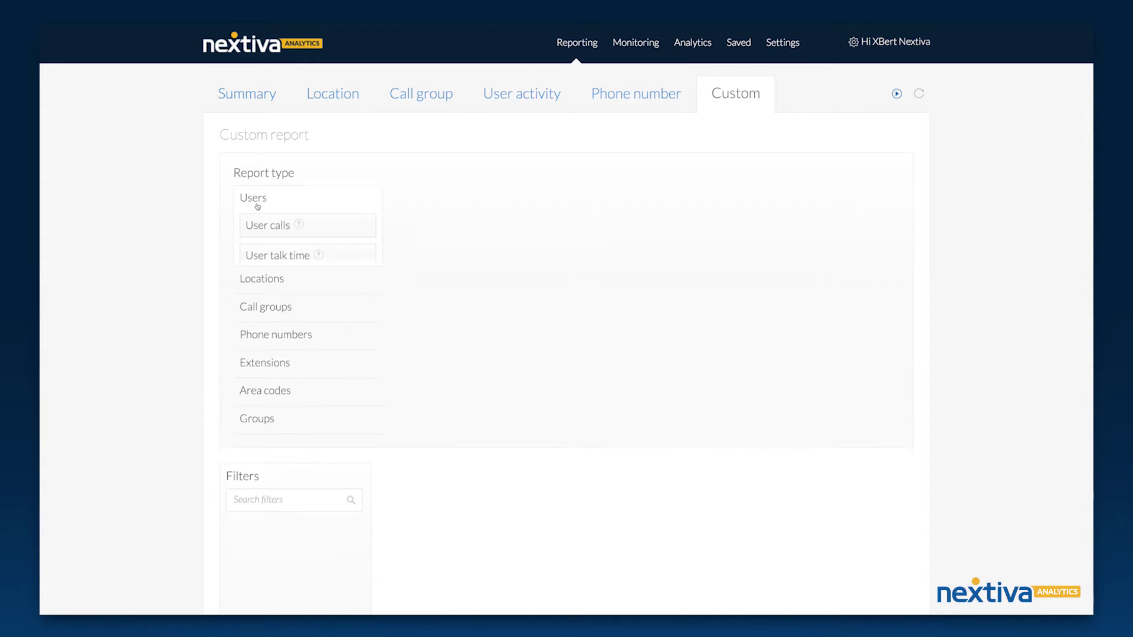
{"action": "left_click", "coordinate": [258, 228]}
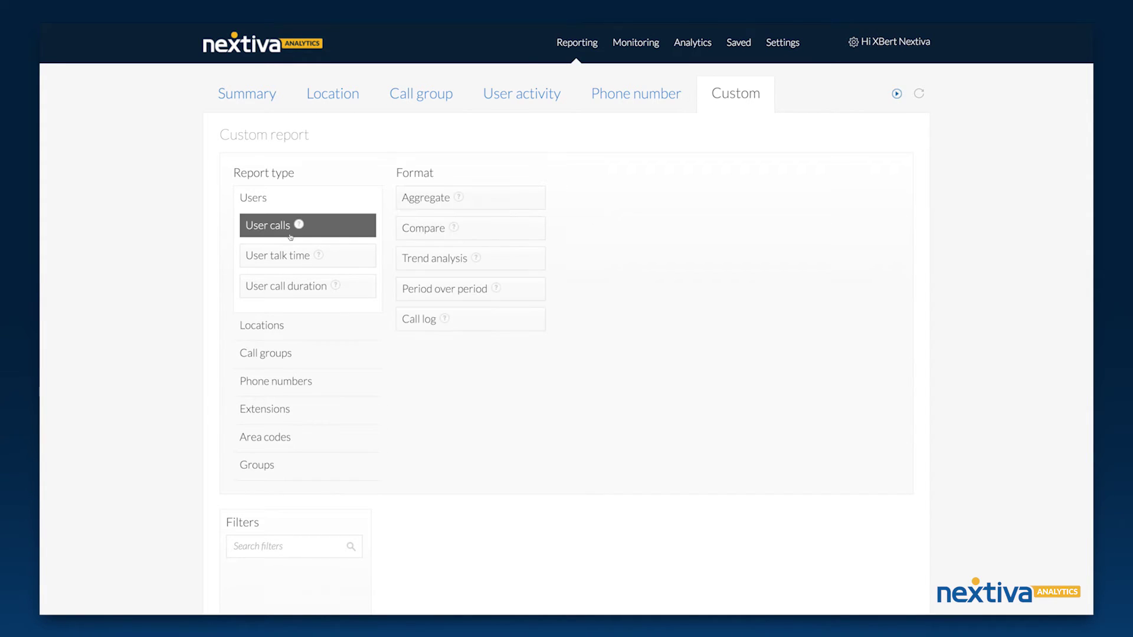
{"action": "left_click", "coordinate": [431, 230]}
{"action": "left_click", "coordinate": [624, 204]}
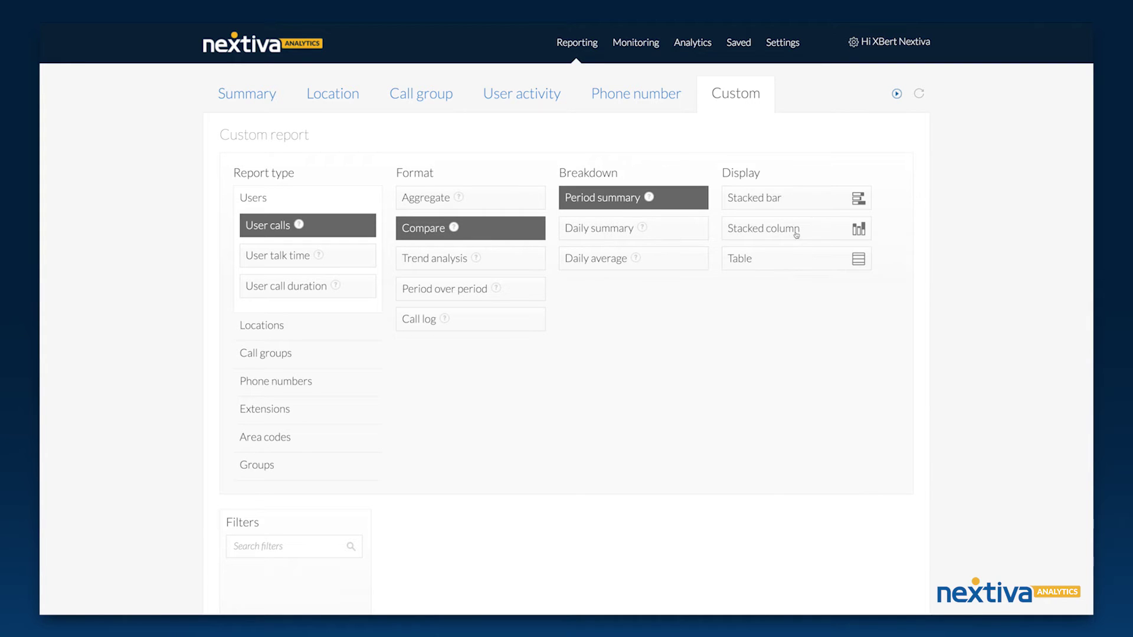
{"action": "left_click", "coordinate": [796, 230]}
Step: Remove the Total series and title the report 'New report'
{"action": "scroll", "coordinate": [649, 354], "scroll_direction": "down", "scroll_amount": 4}
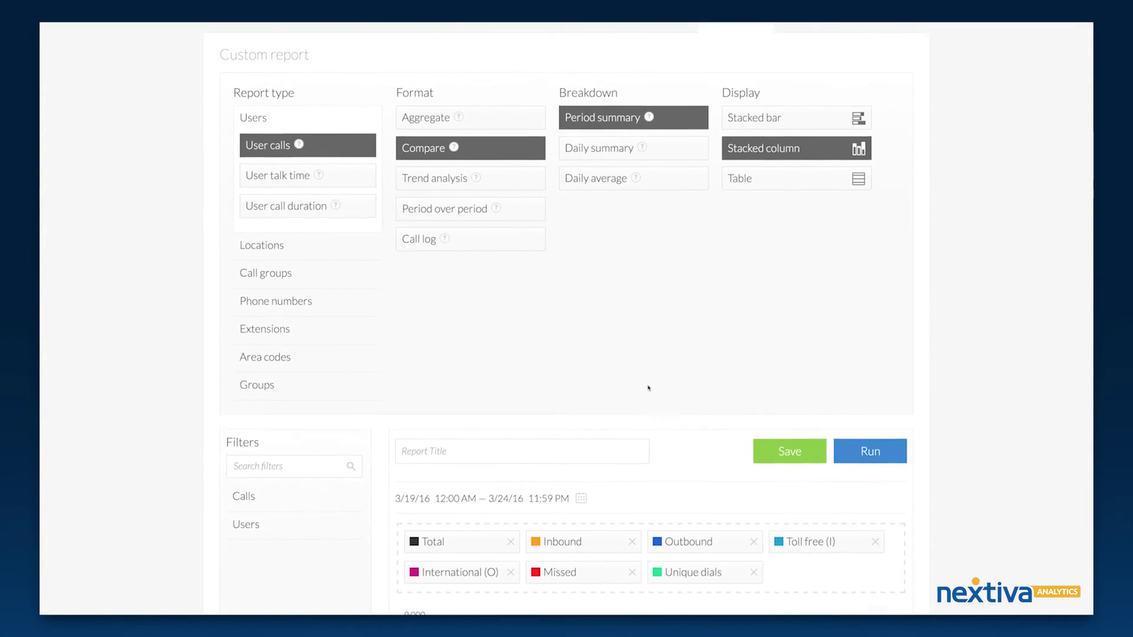
{"action": "left_click", "coordinate": [509, 391]}
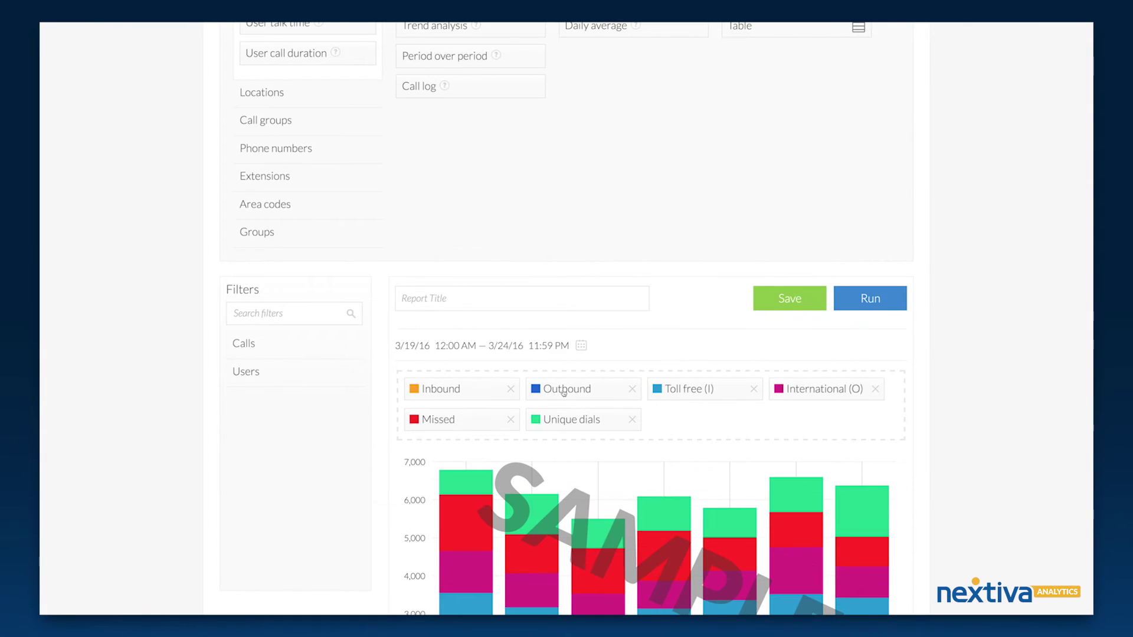
{"action": "type", "text": "New report"}
{"action": "scroll", "coordinate": [814, 310], "scroll_direction": "up", "scroll_amount": 4}
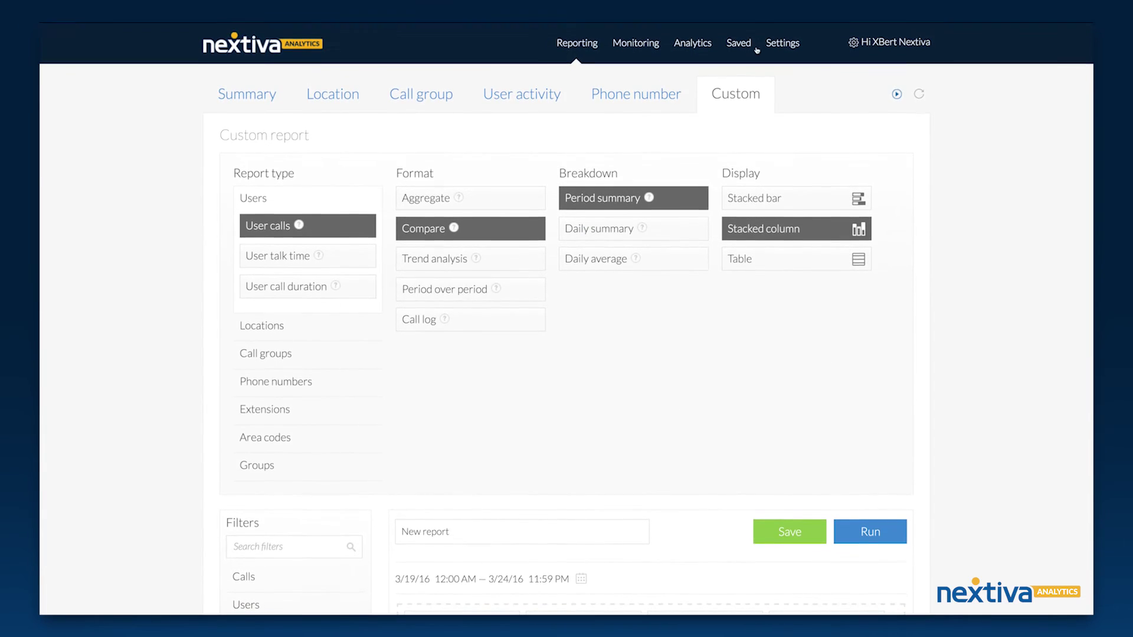
Step: Browse the scheduled reports, then add a reports tile to a custom Monitoring dashboard
{"action": "left_click", "coordinate": [748, 47]}
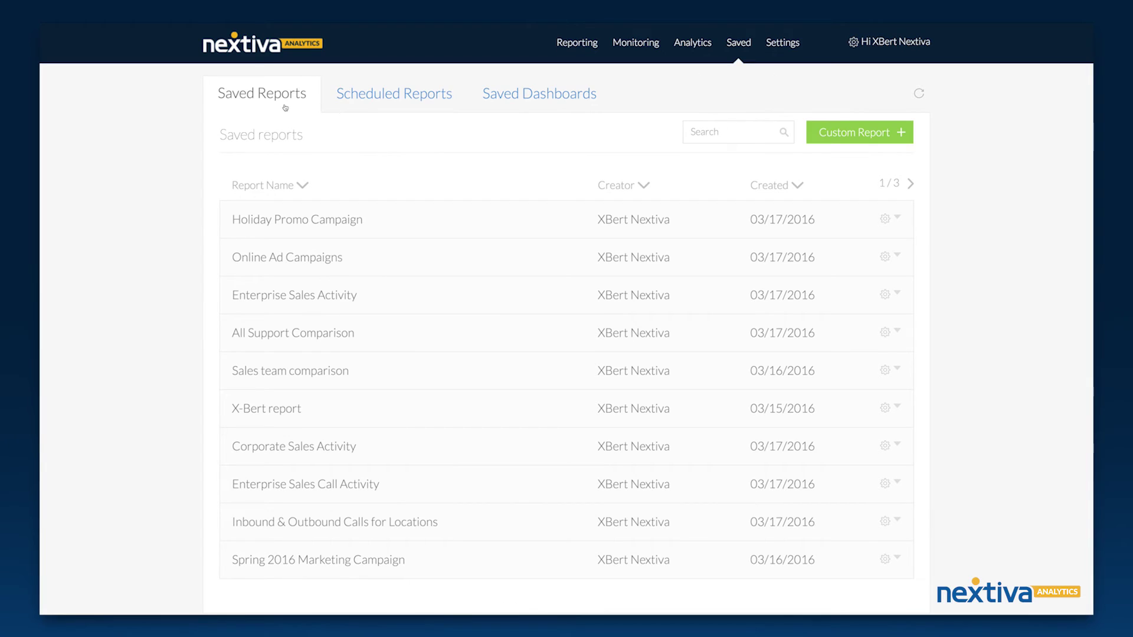
{"action": "left_click", "coordinate": [357, 104]}
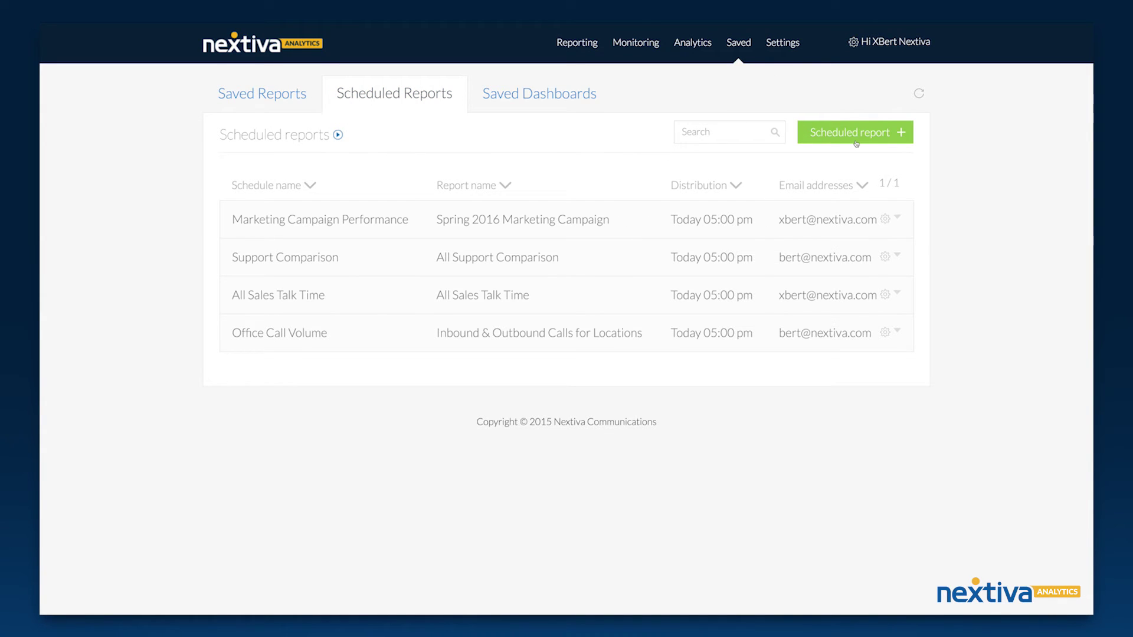
{"action": "left_click", "coordinate": [630, 47]}
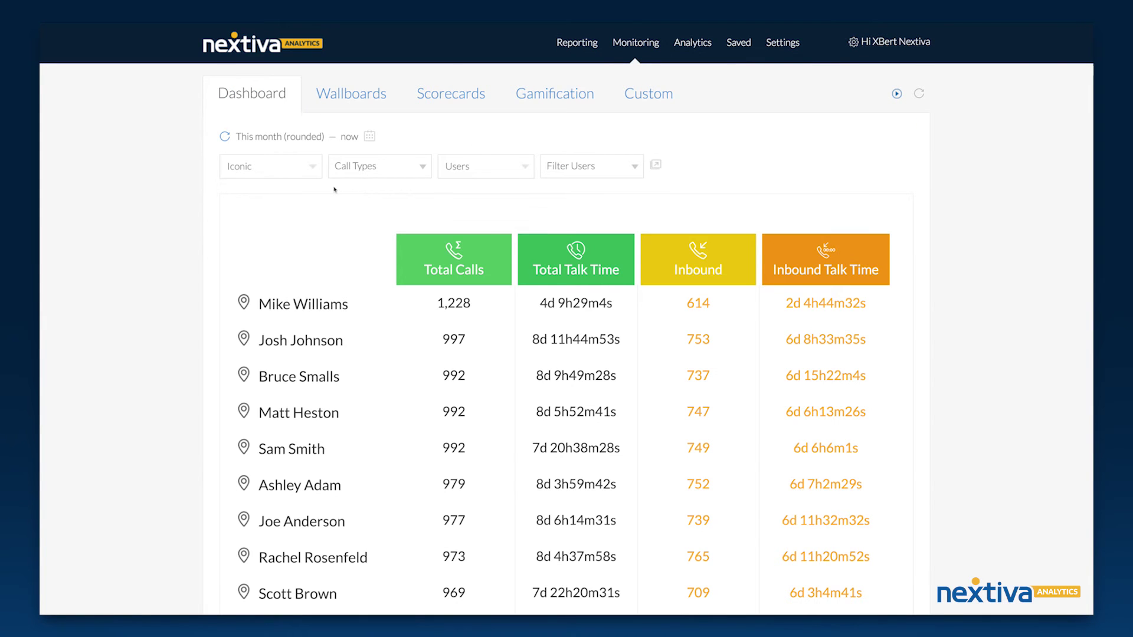
{"action": "scroll", "coordinate": [287, 192], "scroll_direction": "down", "scroll_amount": 1}
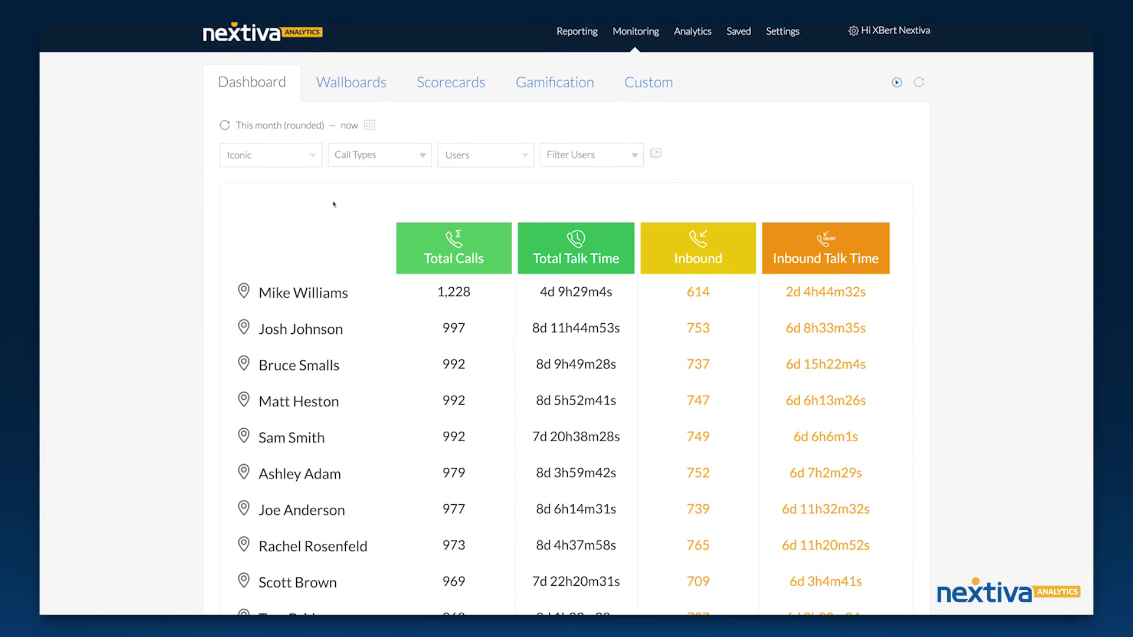
{"action": "left_click", "coordinate": [631, 82]}
{"action": "left_click", "coordinate": [792, 168]}
{"action": "left_click", "coordinate": [634, 334]}
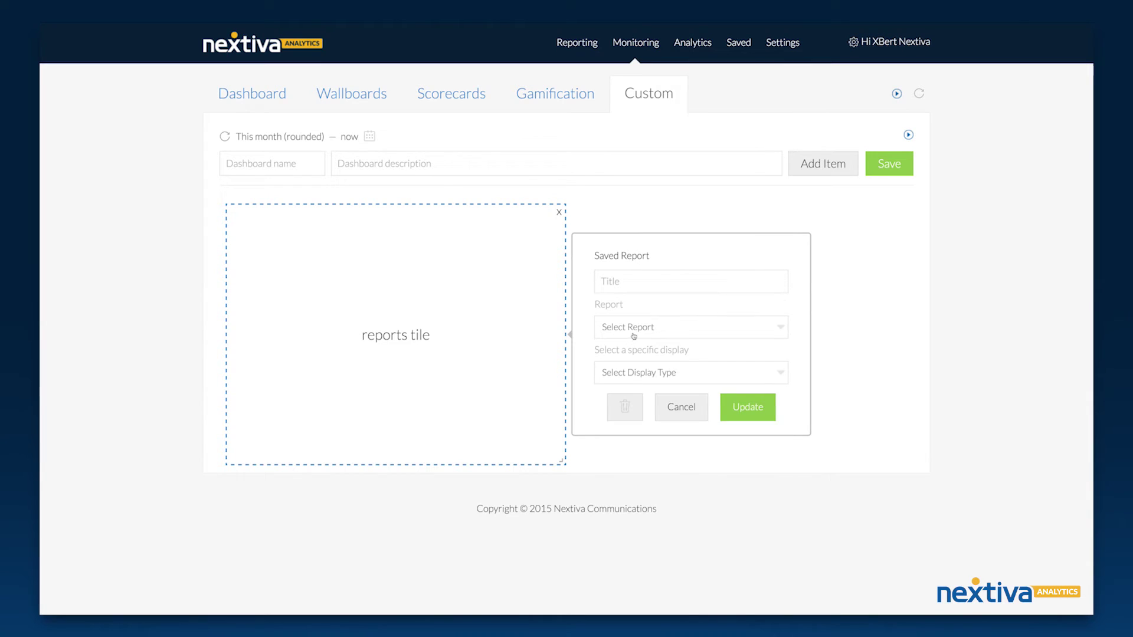
Step: Set the tile to the 'Sales team comparison' report, titled 'Sales team', as a horizontal bar
{"action": "left_click", "coordinate": [633, 336]}
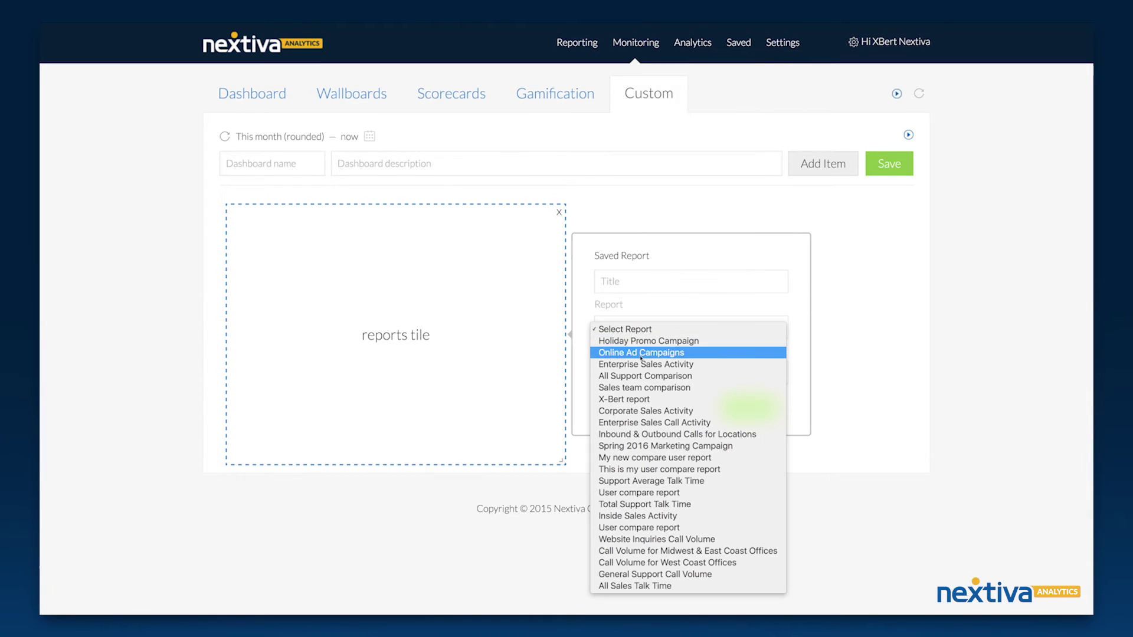
{"action": "left_click", "coordinate": [643, 387]}
{"action": "left_click", "coordinate": [633, 278]}
{"action": "type", "text": "Sales team"}
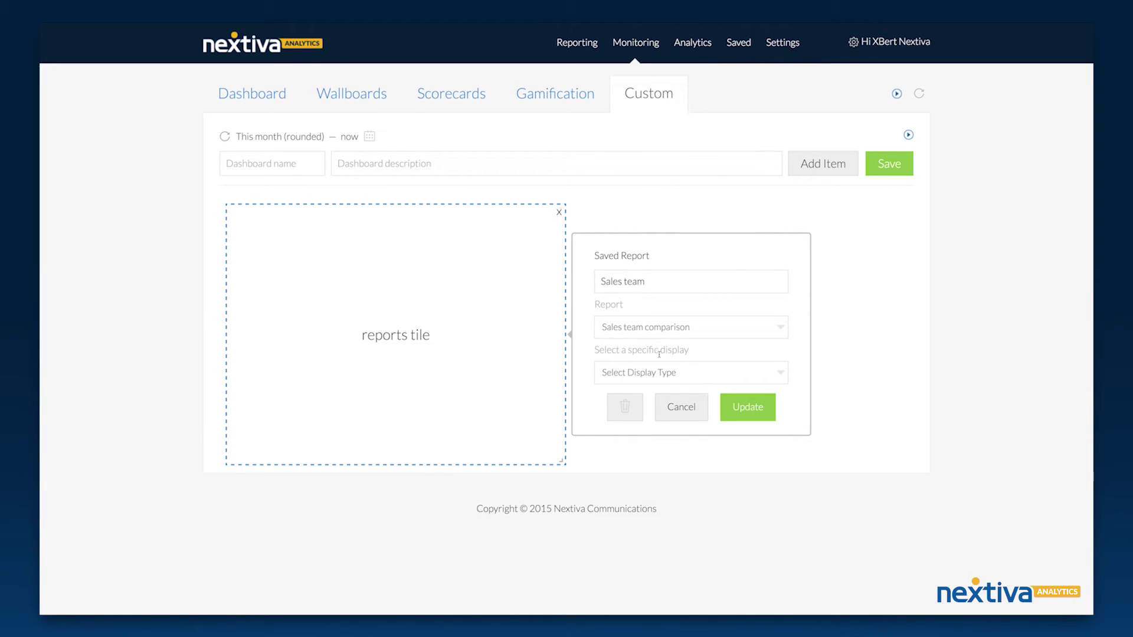
{"action": "left_click", "coordinate": [678, 378]}
{"action": "left_click", "coordinate": [676, 385]}
{"action": "left_click", "coordinate": [739, 410]}
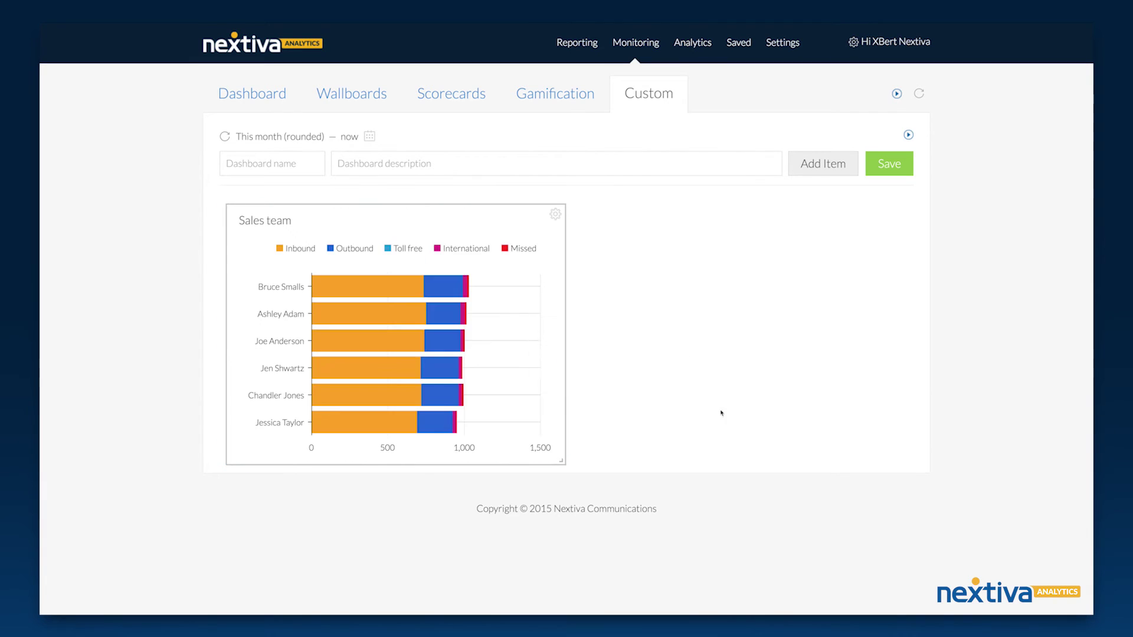
{"action": "left_click", "coordinate": [360, 98]}
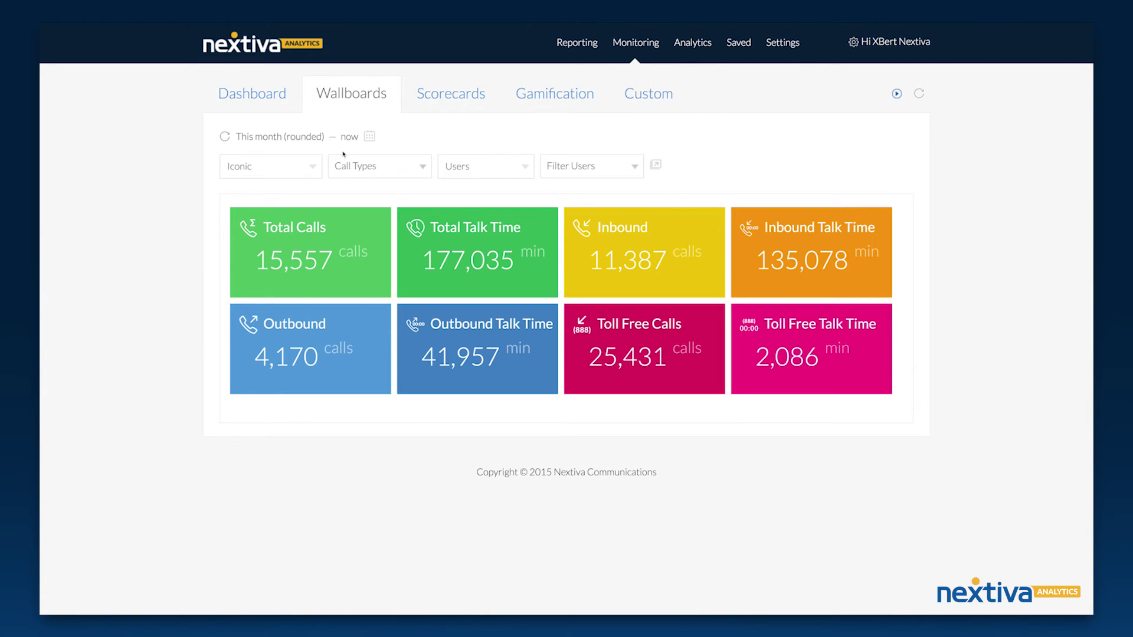
Step: Review the wallboard grouping choices and keep the metrics grouped by Users
{"action": "left_click", "coordinate": [513, 175]}
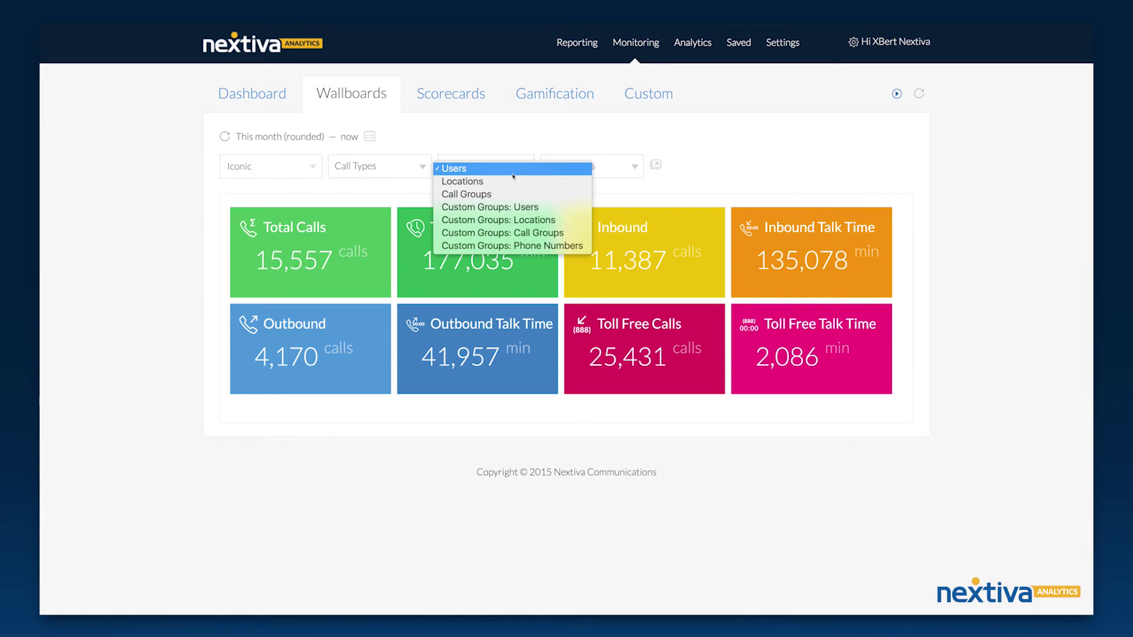
{"action": "left_click", "coordinate": [516, 160]}
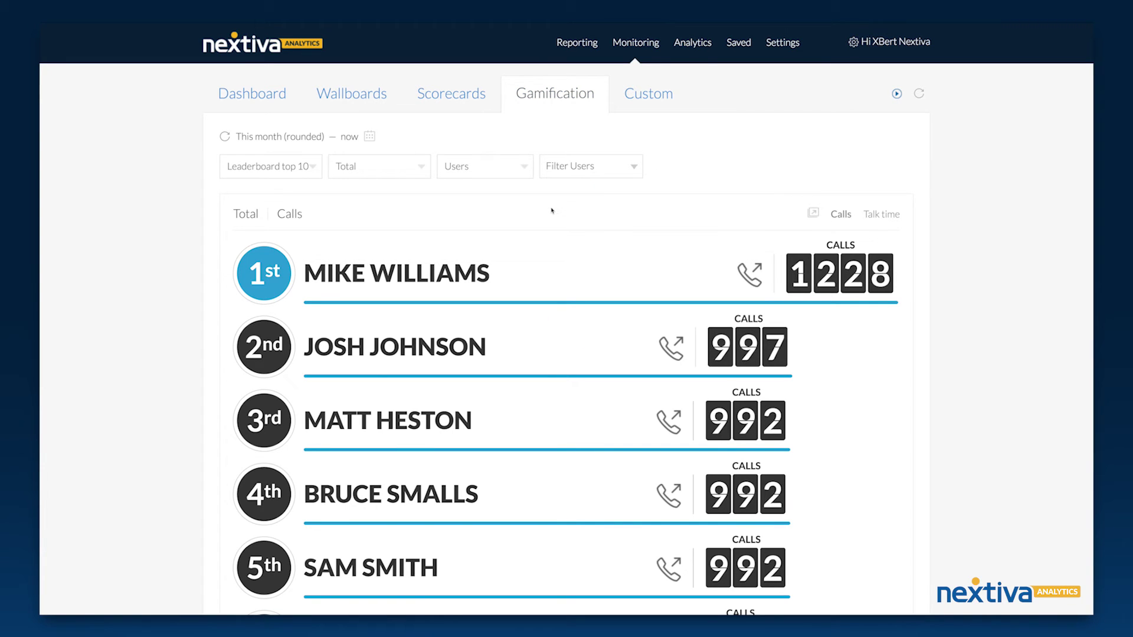
Step: Scroll through the top-10 Gamification leaderboard, then go to the Analytics Summary
{"action": "scroll", "coordinate": [549, 212], "scroll_direction": "down", "scroll_amount": 1}
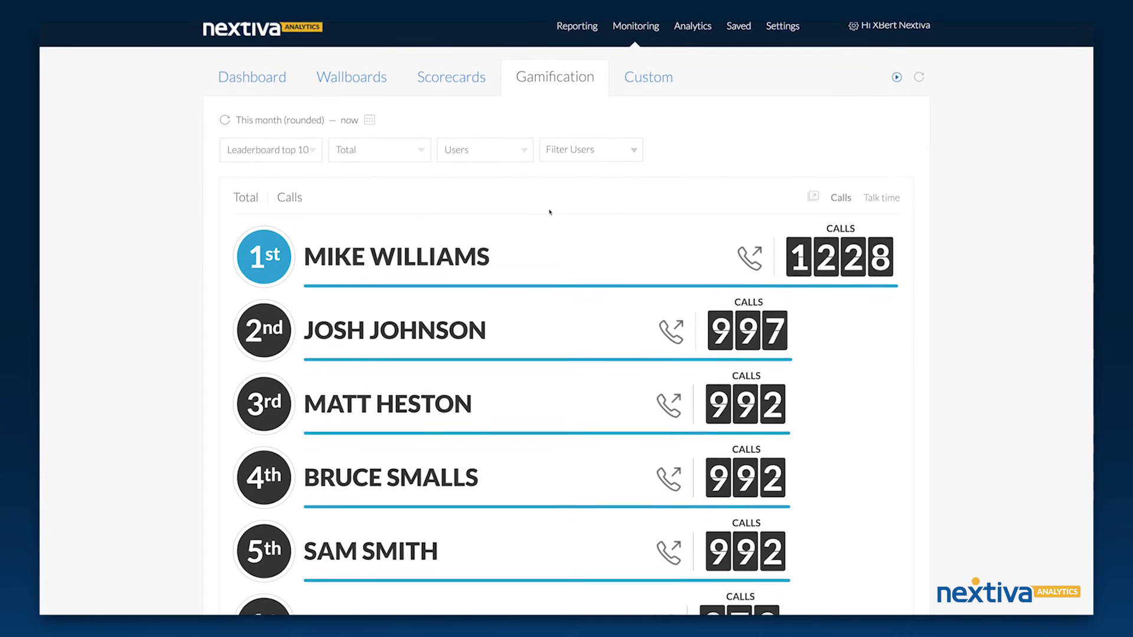
{"action": "scroll", "coordinate": [549, 213], "scroll_direction": "down", "scroll_amount": 1}
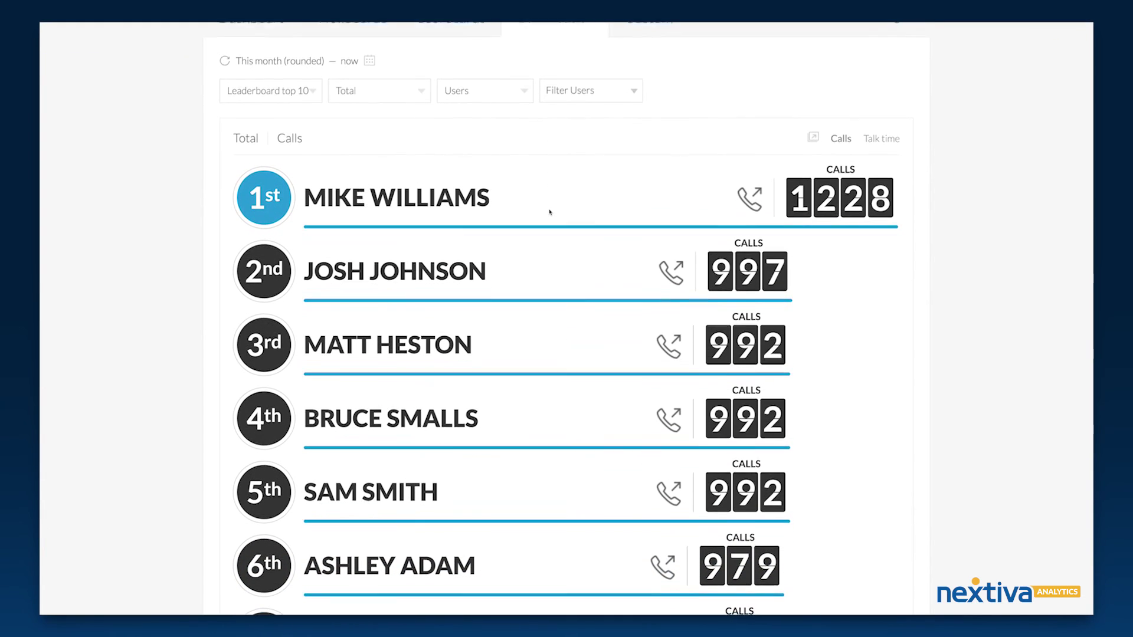
{"action": "scroll", "coordinate": [549, 212], "scroll_direction": "up", "scroll_amount": 2}
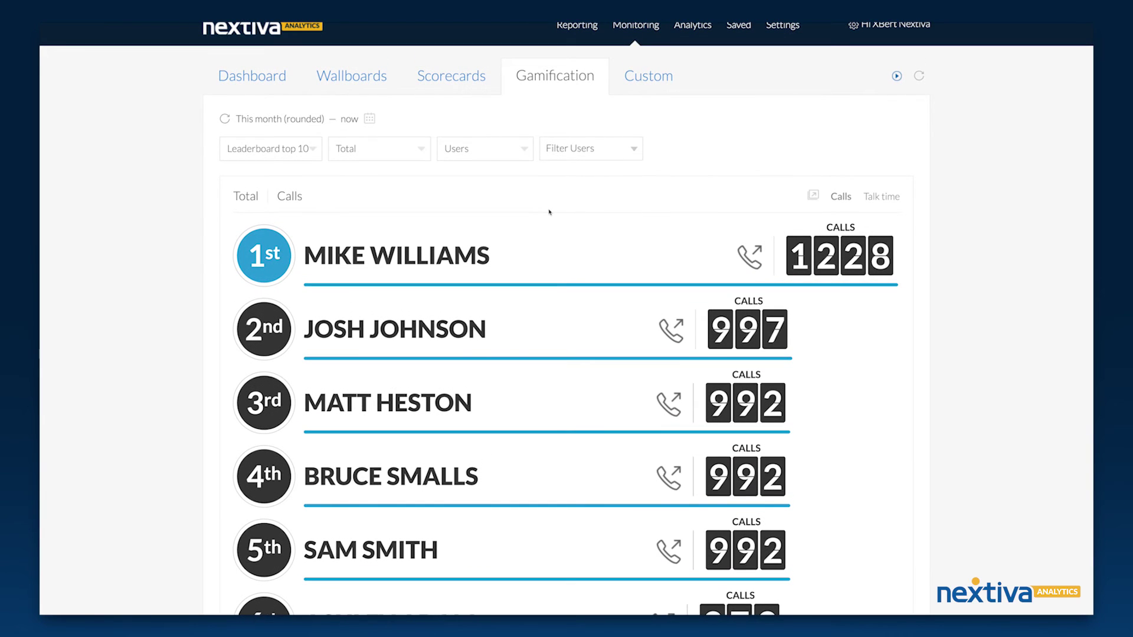
{"action": "scroll", "coordinate": [571, 207], "scroll_direction": "up", "scroll_amount": 1}
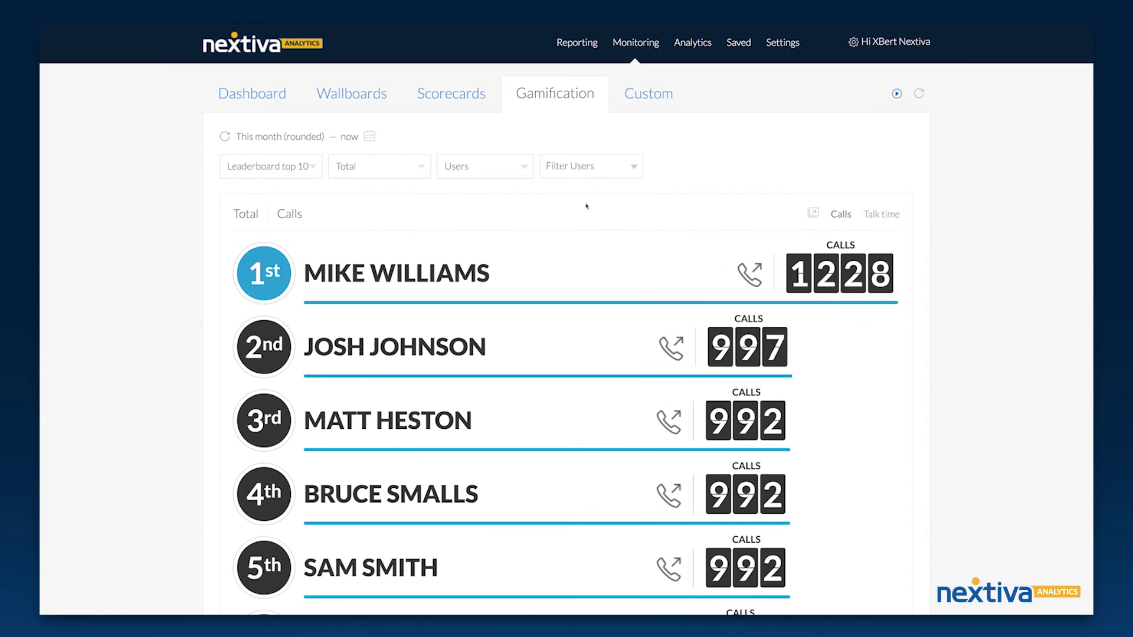
{"action": "left_click", "coordinate": [691, 43]}
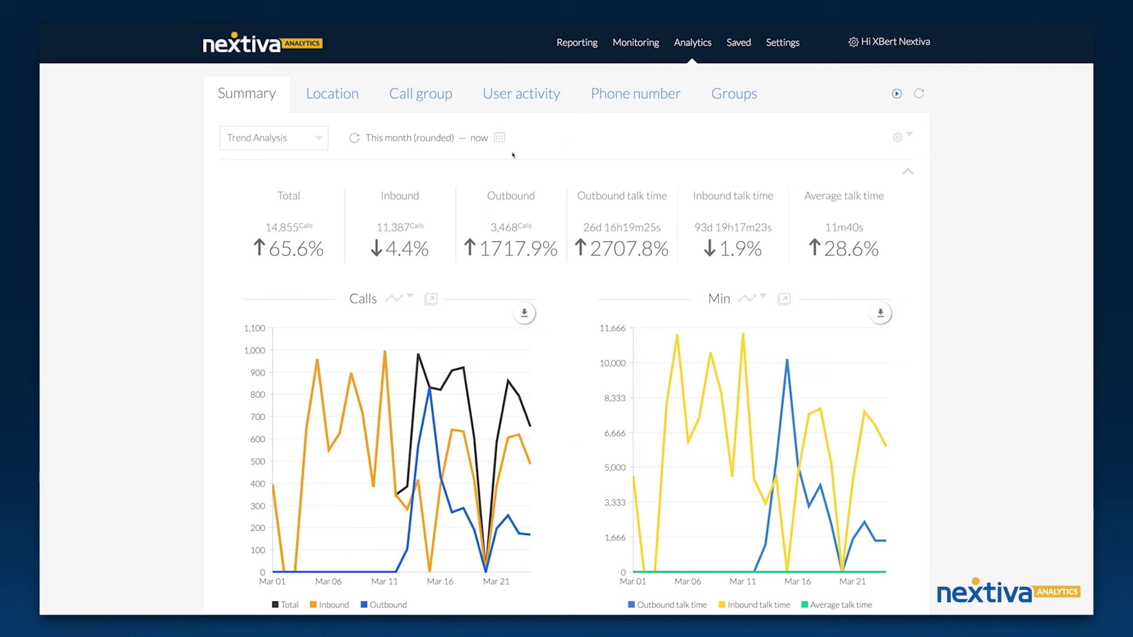
Step: Set User activity analytics to Comparison between two selected users
{"action": "left_click", "coordinate": [296, 140]}
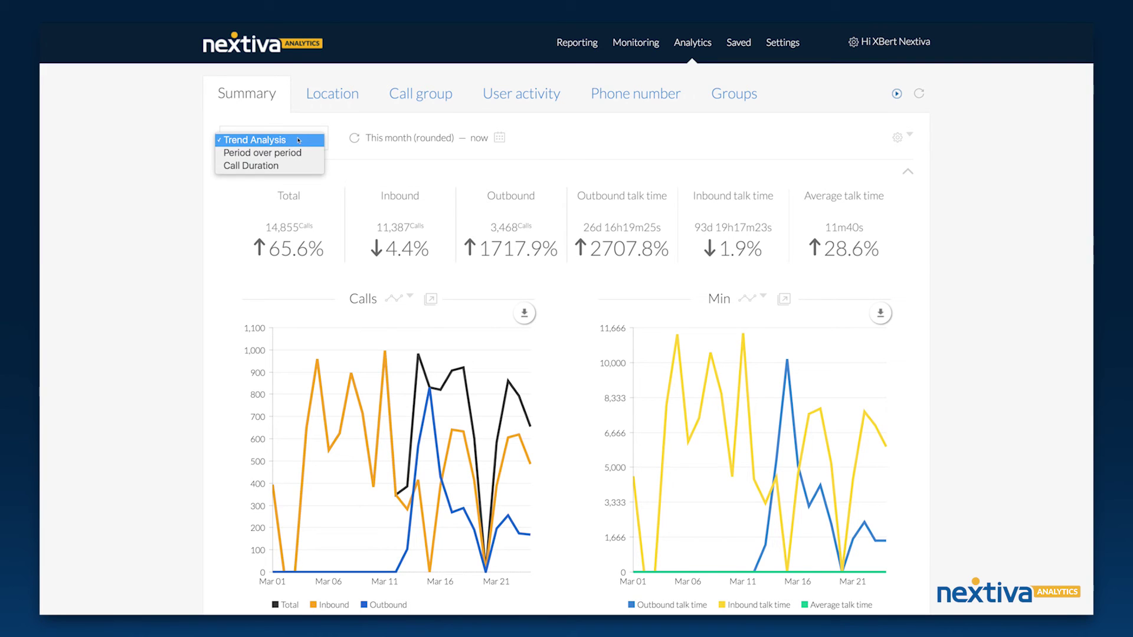
{"action": "left_click", "coordinate": [298, 140]}
{"action": "left_click", "coordinate": [499, 104]}
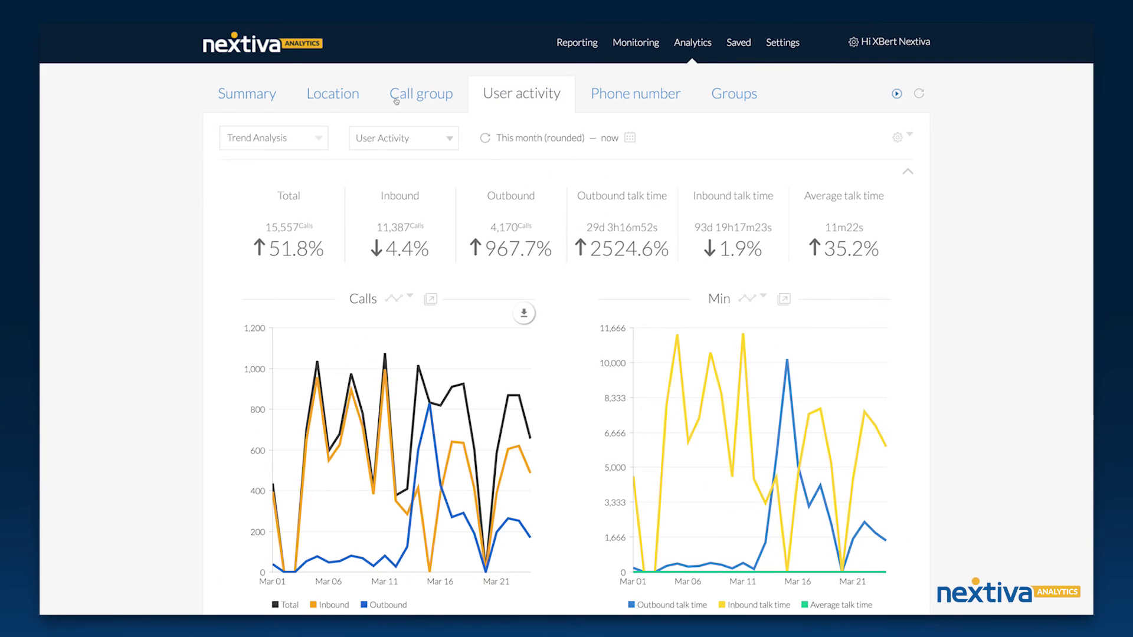
{"action": "left_click", "coordinate": [323, 138]}
{"action": "left_click", "coordinate": [247, 147]}
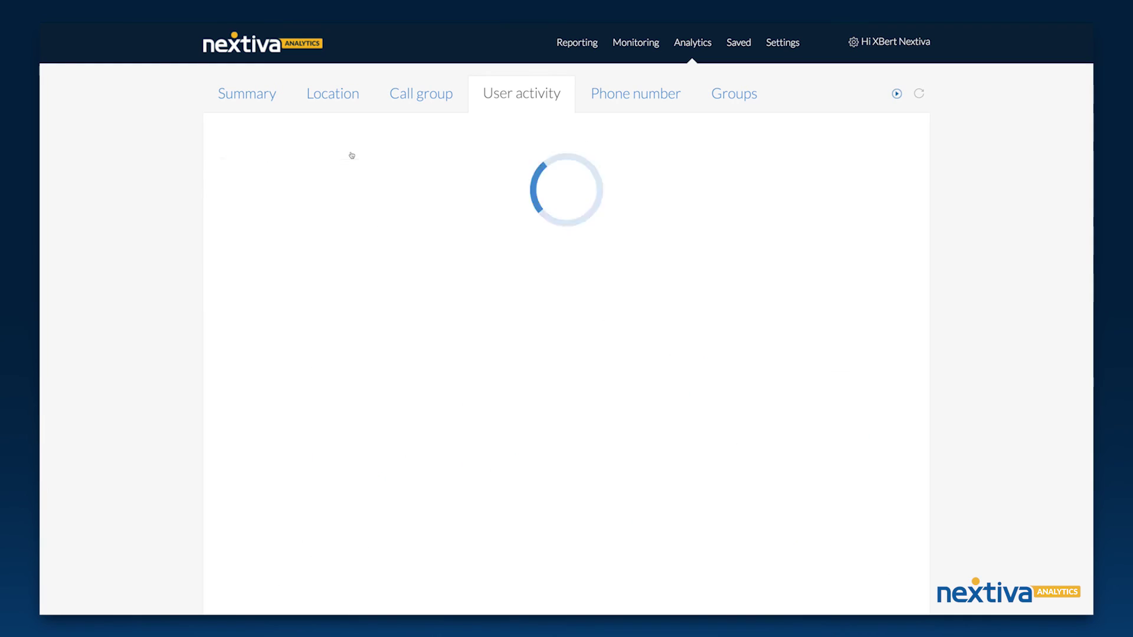
{"action": "left_click", "coordinate": [400, 142]}
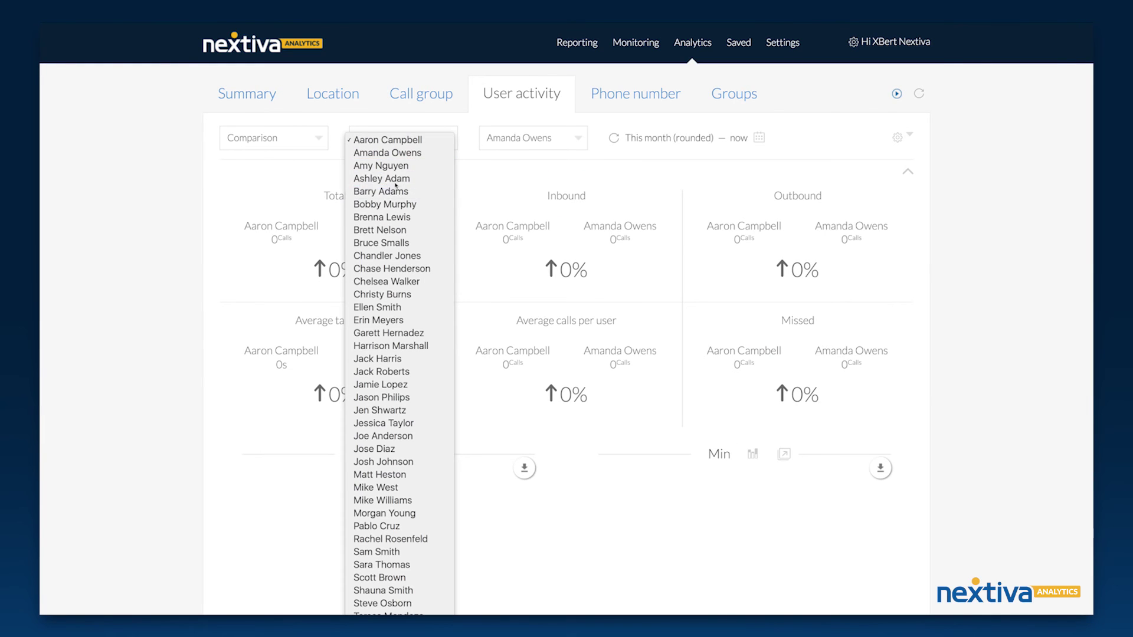
{"action": "left_click", "coordinate": [394, 179]}
{"action": "left_click", "coordinate": [532, 147]}
{"action": "left_click", "coordinate": [519, 178]}
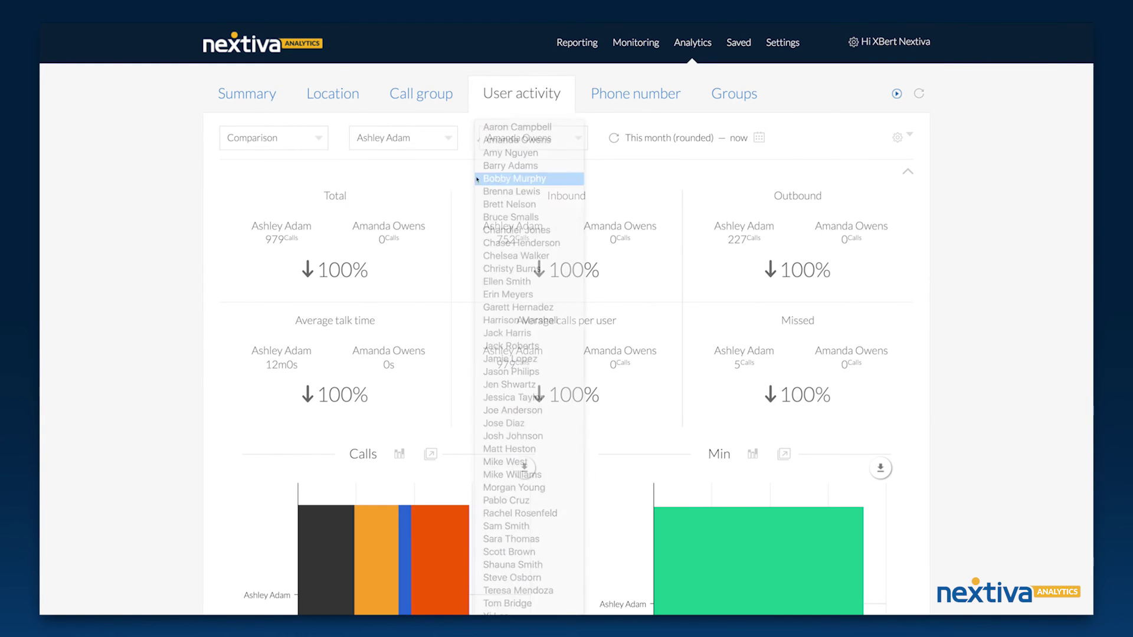
Step: Switch the analysis to Period over period, comparing week 3/10/16 with week 3/17/16
{"action": "left_click", "coordinate": [304, 139]}
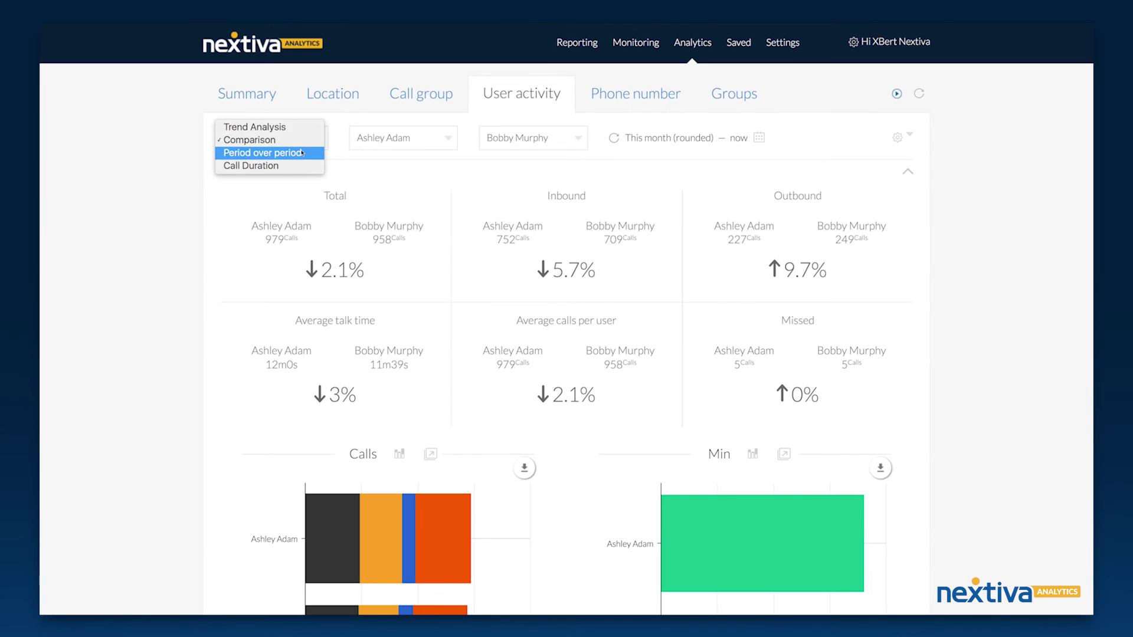
{"action": "left_click", "coordinate": [306, 150]}
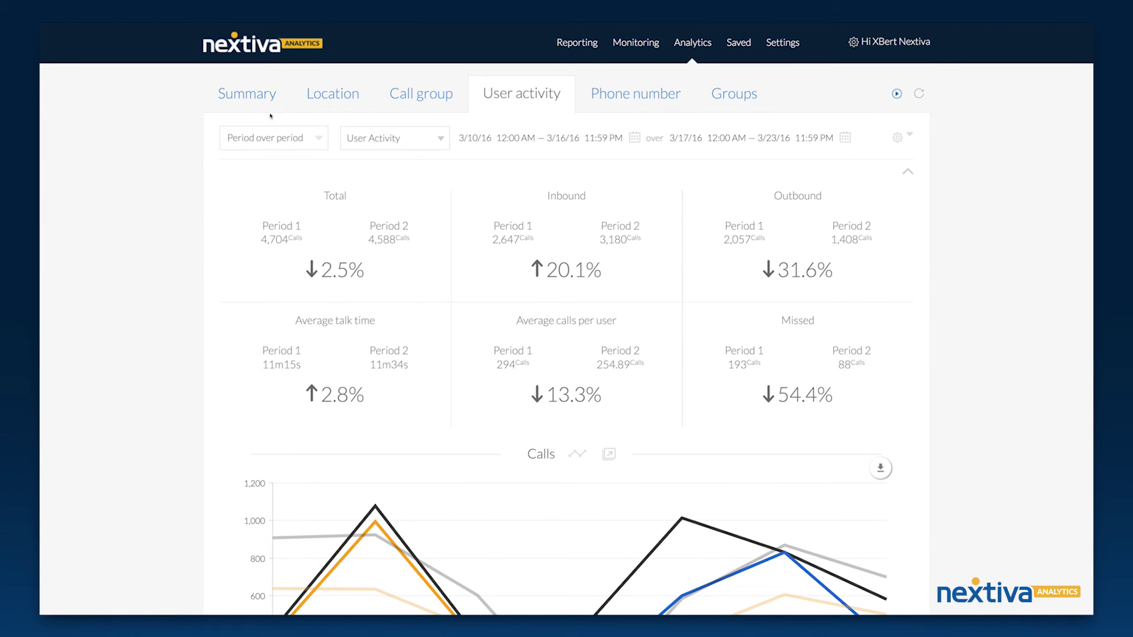
{"action": "left_click", "coordinate": [272, 138]}
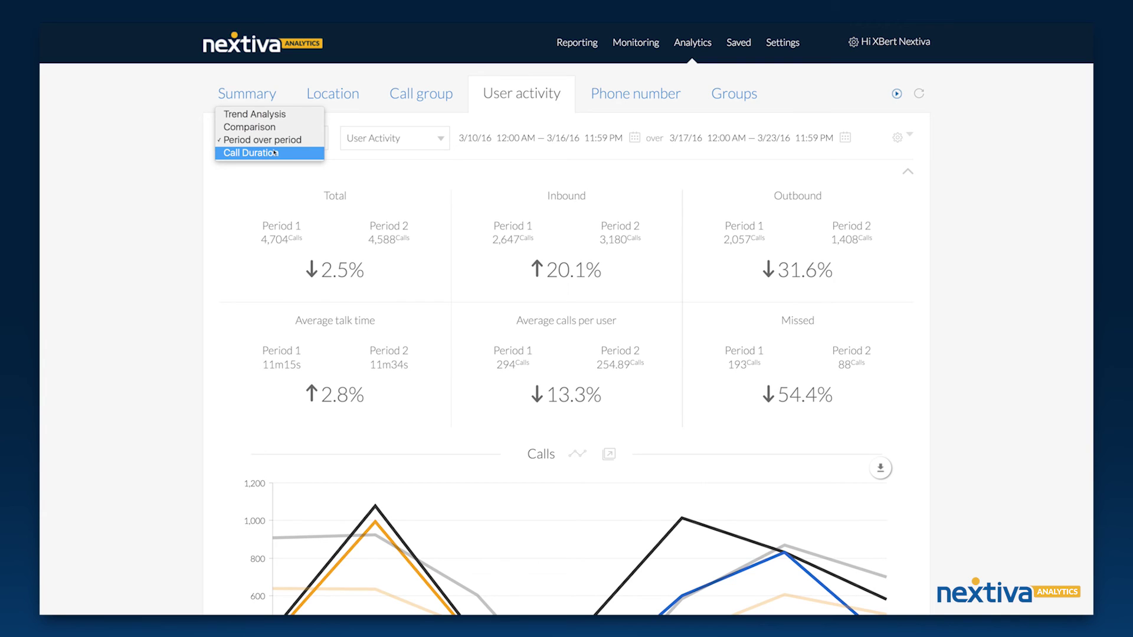
{"action": "left_click", "coordinate": [252, 204]}
{"action": "scroll", "coordinate": [252, 205], "scroll_direction": "down", "scroll_amount": 1}
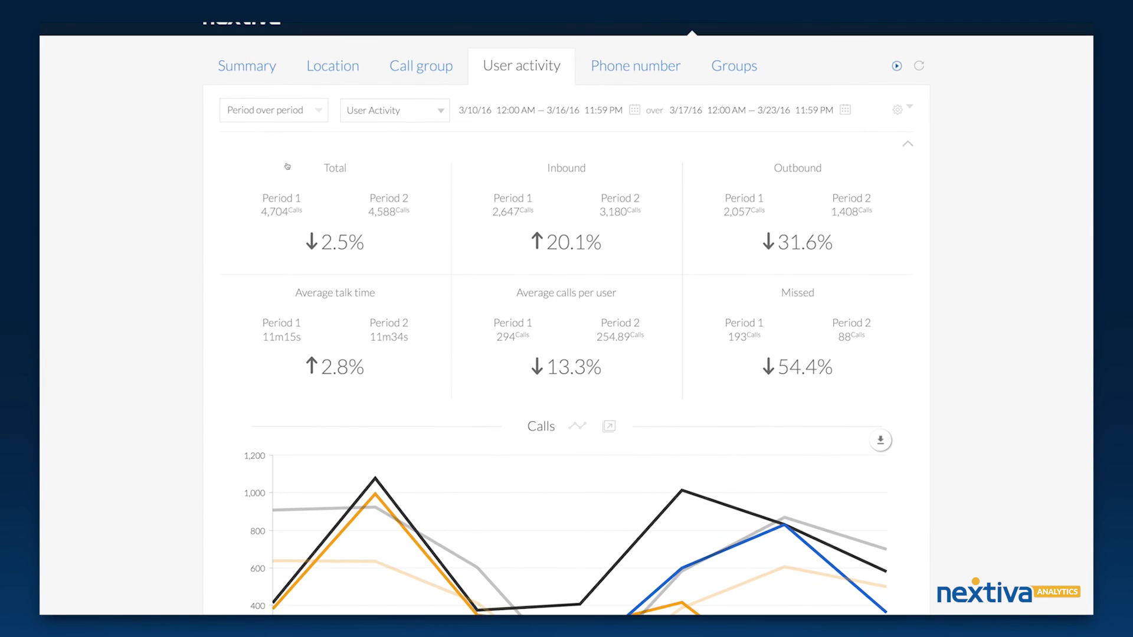
{"action": "left_click", "coordinate": [288, 122]}
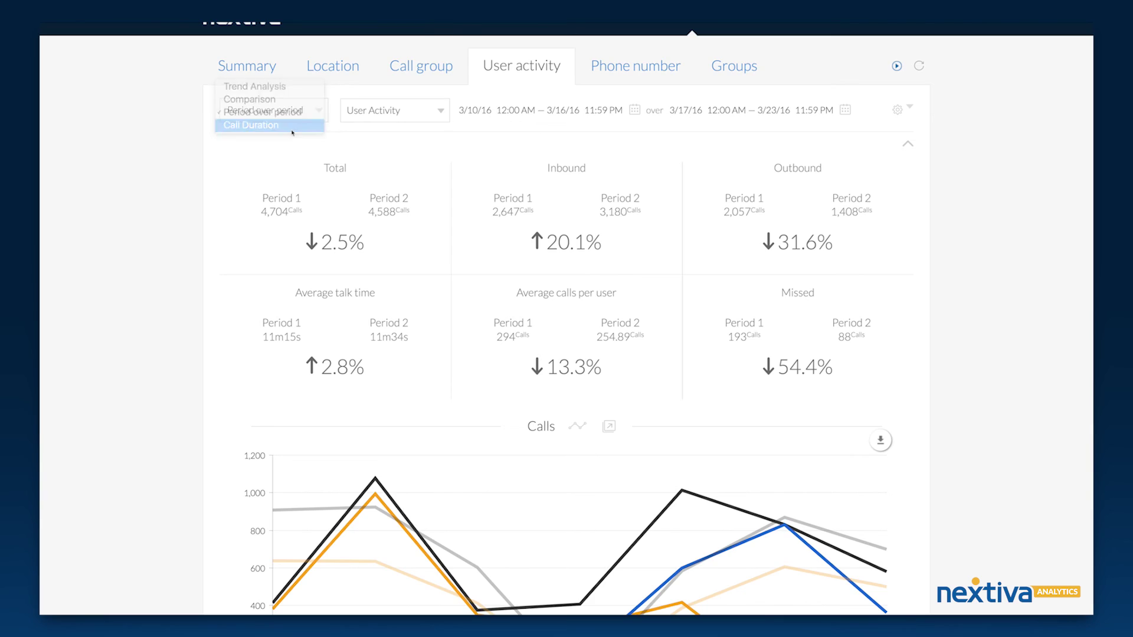
Step: Choose Call Duration analysis and read the pie slices, including 5,100 calls of 5–10 min
{"action": "left_click", "coordinate": [283, 123]}
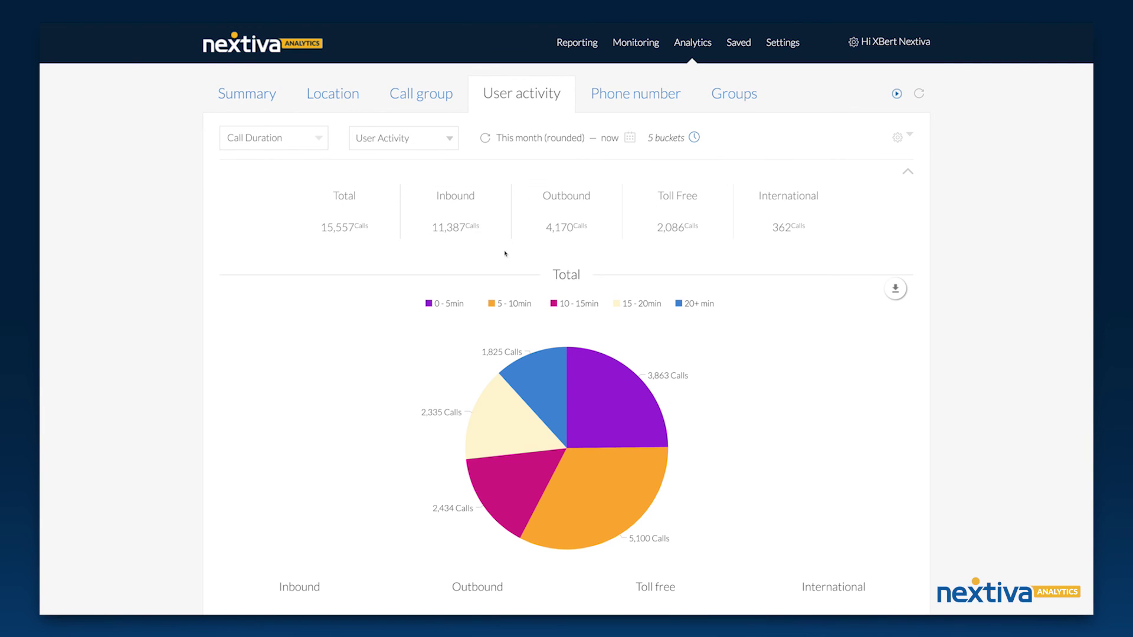
{"action": "mouse_move", "coordinate": [602, 370]}
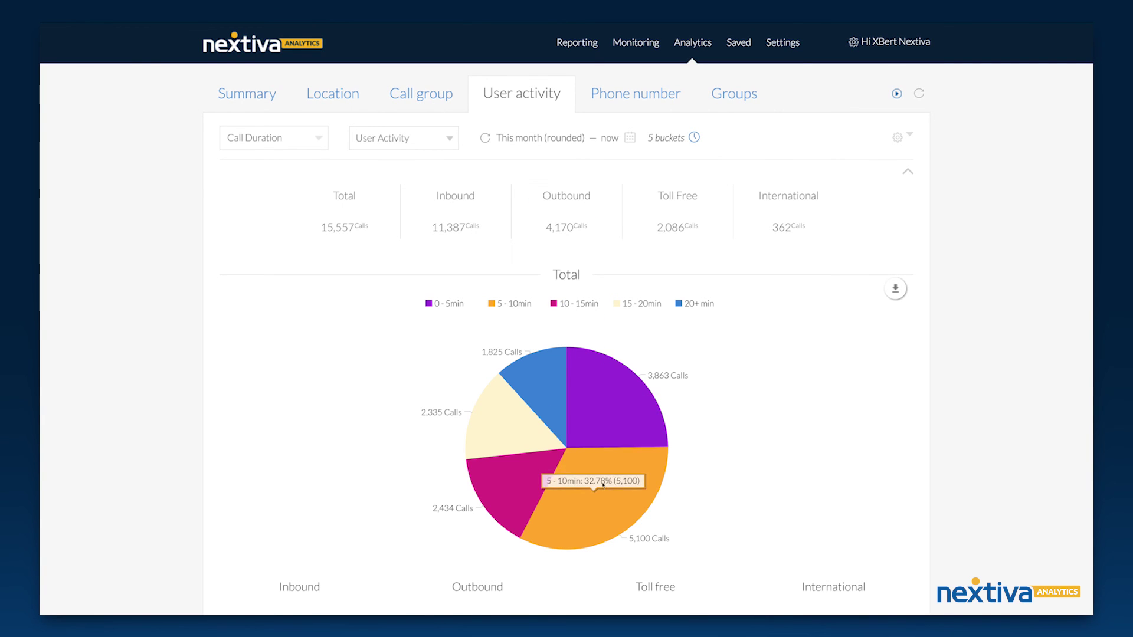
{"action": "mouse_move", "coordinate": [564, 403]}
{"action": "scroll", "coordinate": [563, 403], "scroll_direction": "down", "scroll_amount": 2}
{"action": "scroll", "coordinate": [582, 413], "scroll_direction": "up", "scroll_amount": 2}
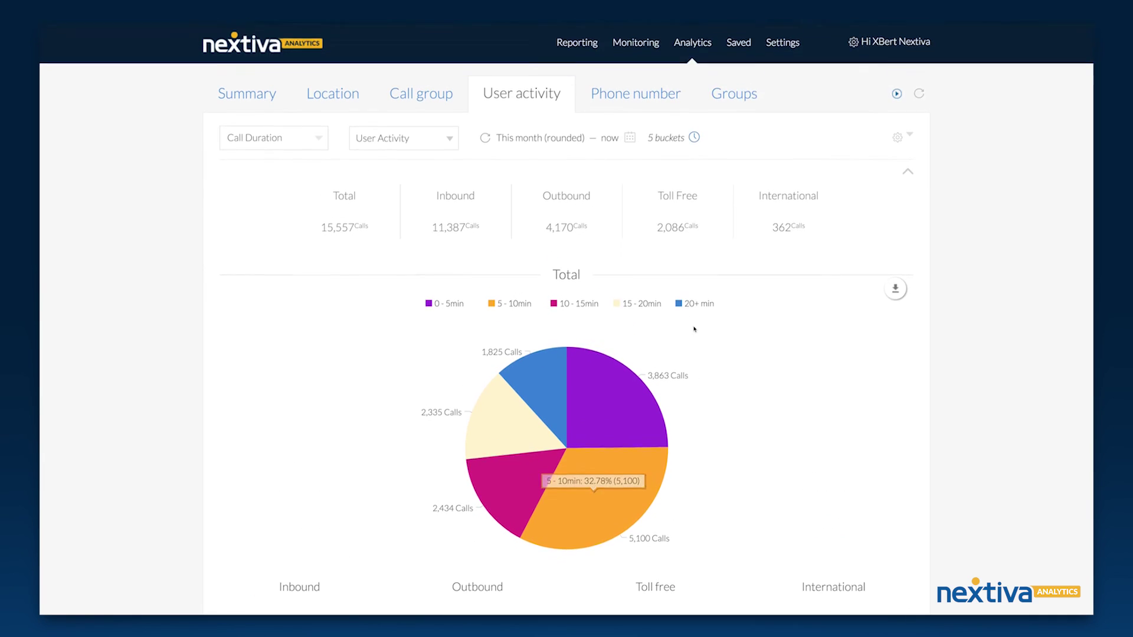
{"action": "left_click", "coordinate": [770, 43]}
Step: Start a new custom group grouped by Phone Numbers and name it 'New campaign'
{"action": "left_click", "coordinate": [309, 99]}
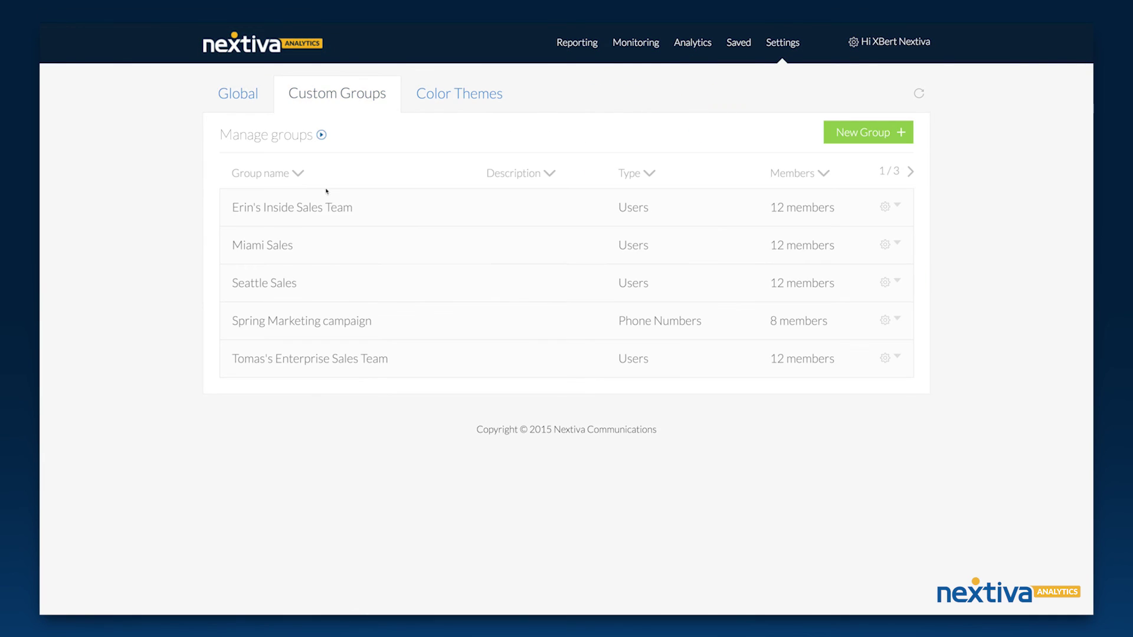
{"action": "left_click", "coordinate": [901, 132]}
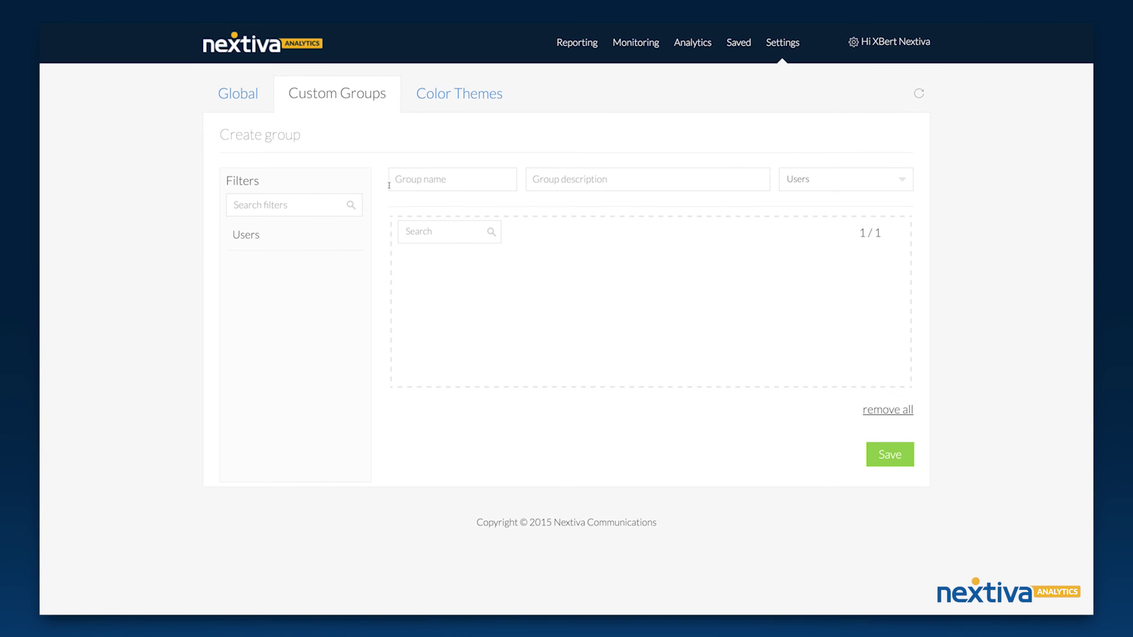
{"action": "left_click", "coordinate": [816, 184]}
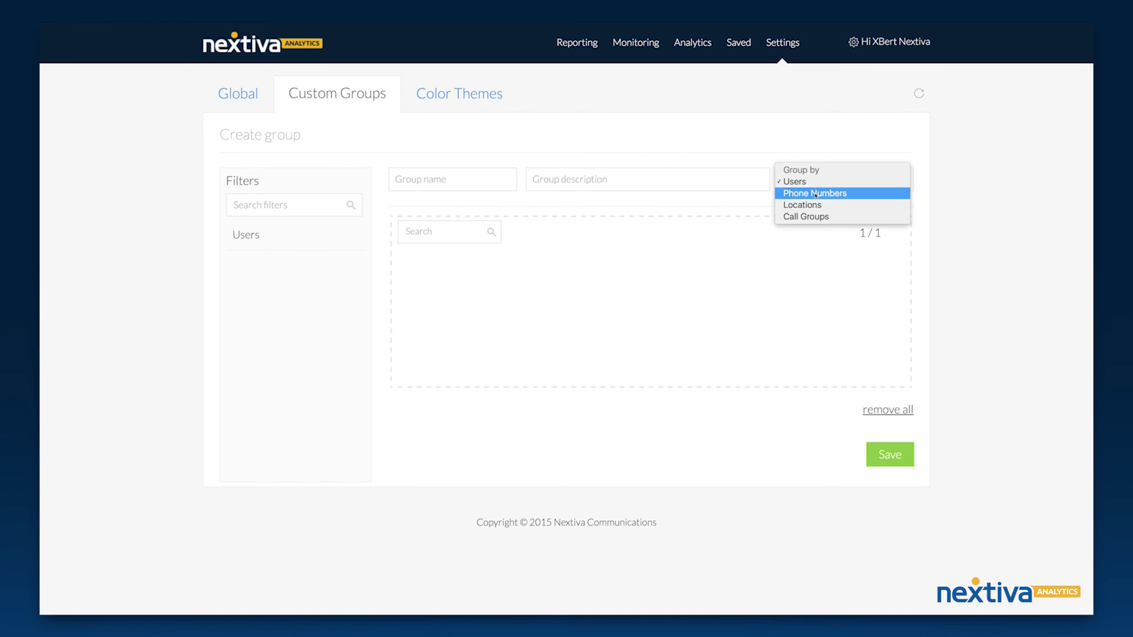
{"action": "left_click", "coordinate": [820, 195]}
{"action": "left_click", "coordinate": [480, 181]}
{"action": "type", "text": "New campaign"}
Step: Add phone numbers to the group, filtering the list by '26' to find the last one
{"action": "left_click", "coordinate": [301, 245]}
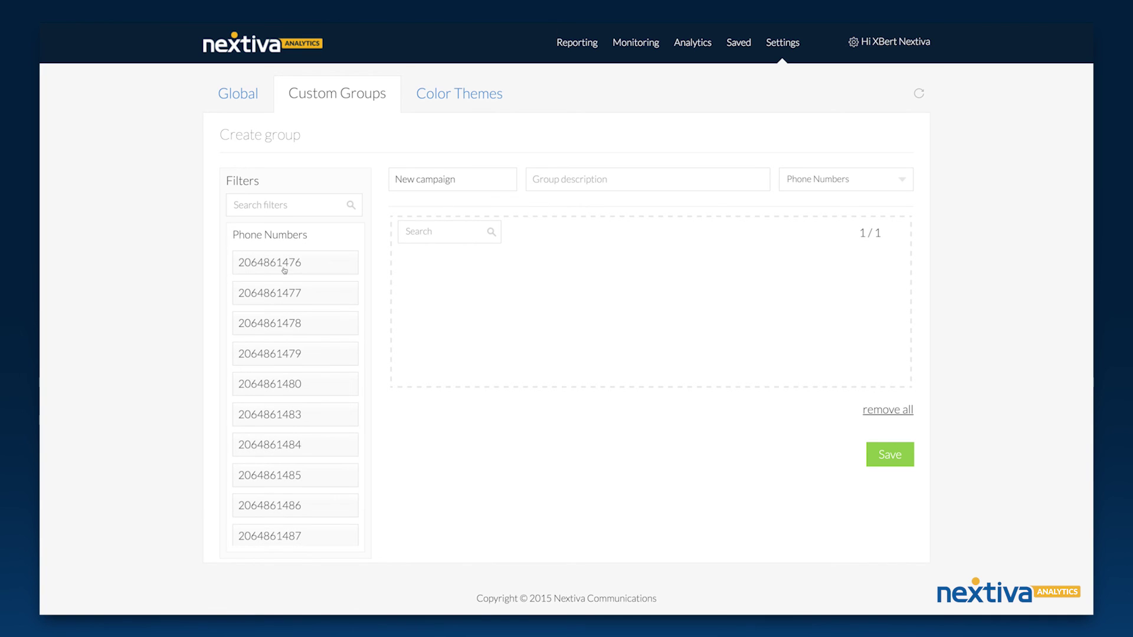
{"action": "left_click", "coordinate": [269, 263]}
{"action": "left_click", "coordinate": [271, 294]}
{"action": "left_click", "coordinate": [275, 321]}
{"action": "left_click", "coordinate": [273, 324]}
{"action": "left_click", "coordinate": [278, 350]}
{"action": "type", "text": "26"}
{"action": "left_click", "coordinate": [289, 263]}
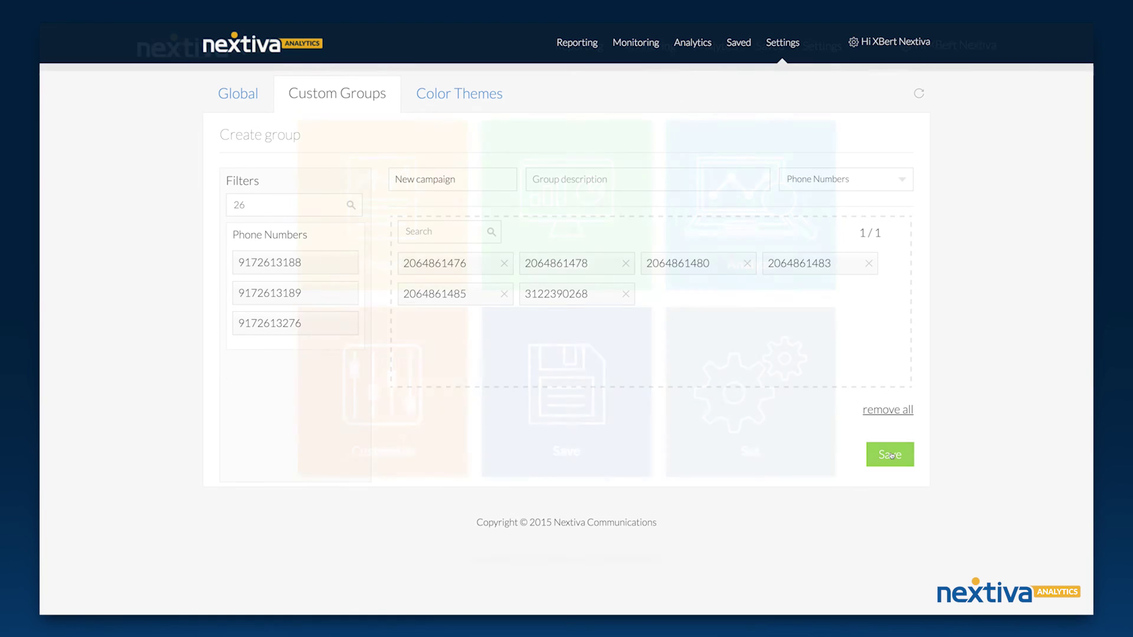